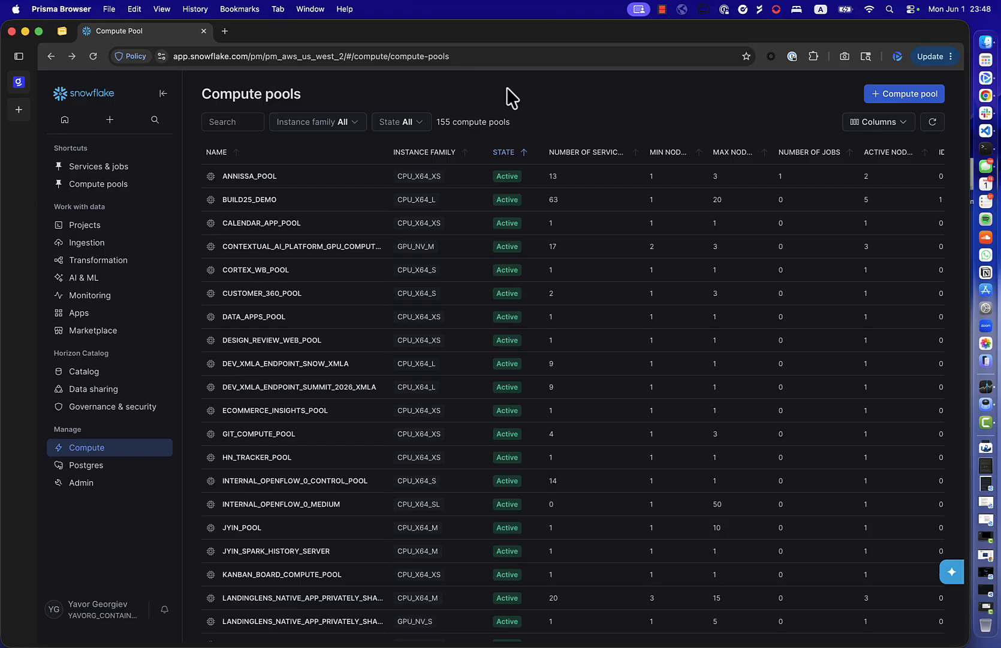
# - Examine the compute pools table across all its columns, including service and node counts, auto suspend, auto resume and owner
pyautogui.moveTo(108, 449)
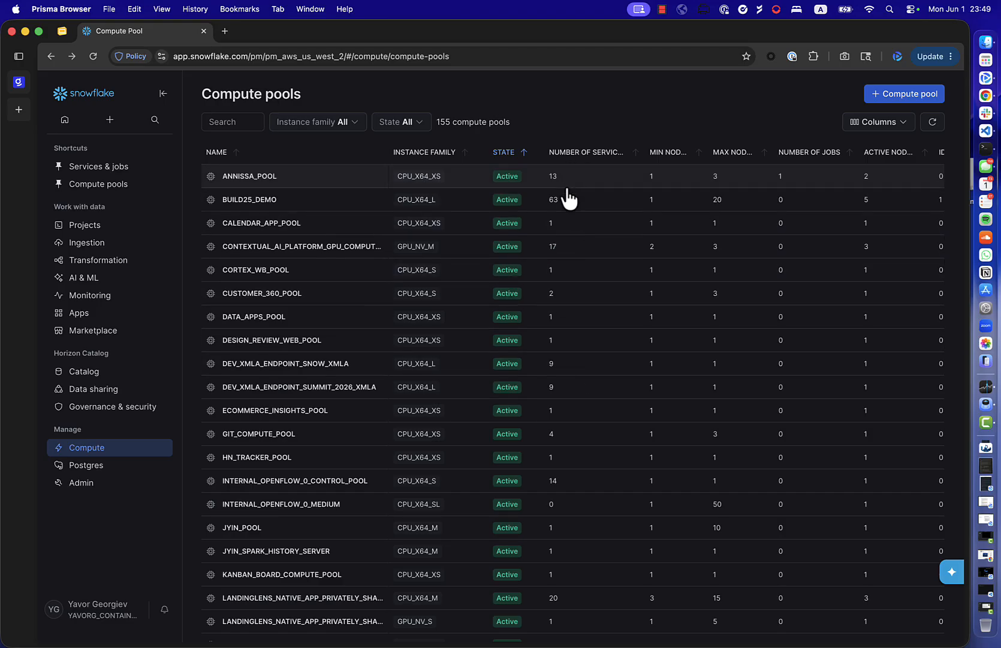
pyautogui.hscroll(2, 581, 258)
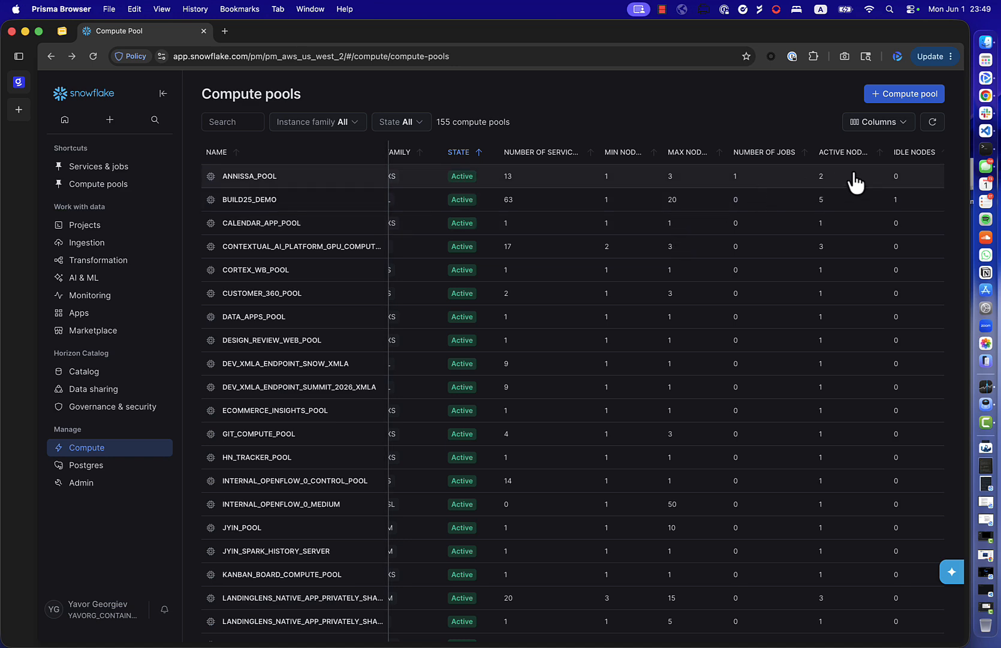
pyautogui.hscroll(3, 854, 183)
pyautogui.hscroll(1, 854, 182)
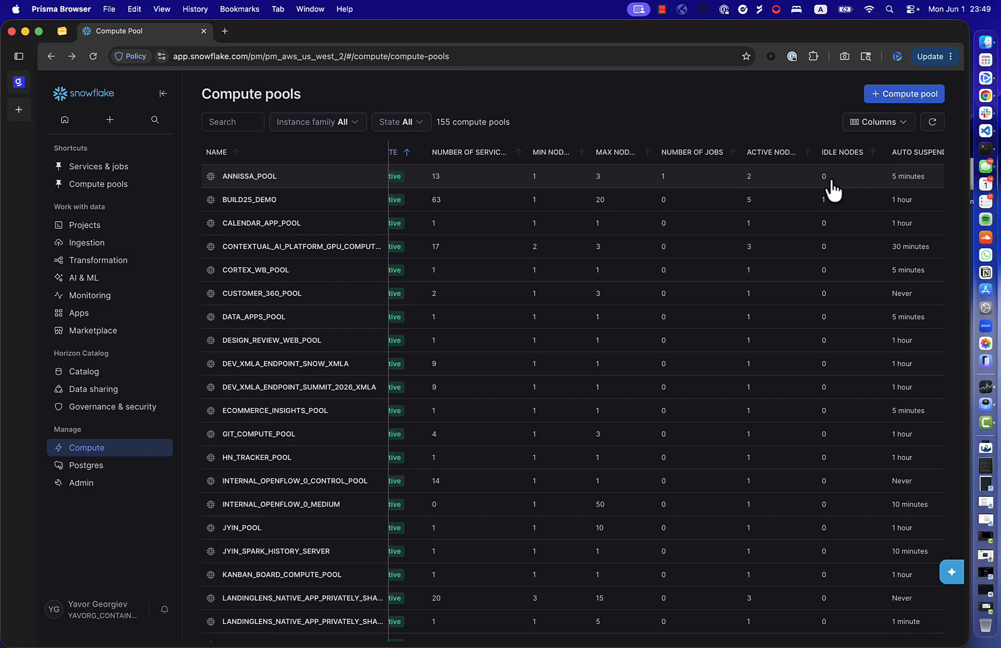
pyautogui.hscroll(4, 832, 189)
pyautogui.hscroll(10, 833, 191)
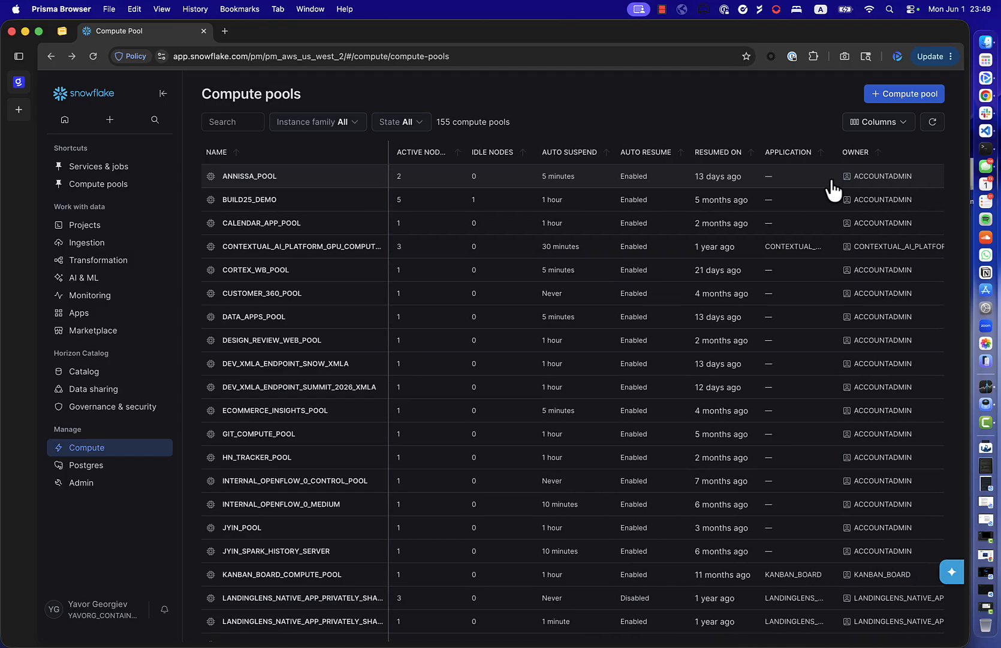
pyautogui.hscroll(-14, 755, 224)
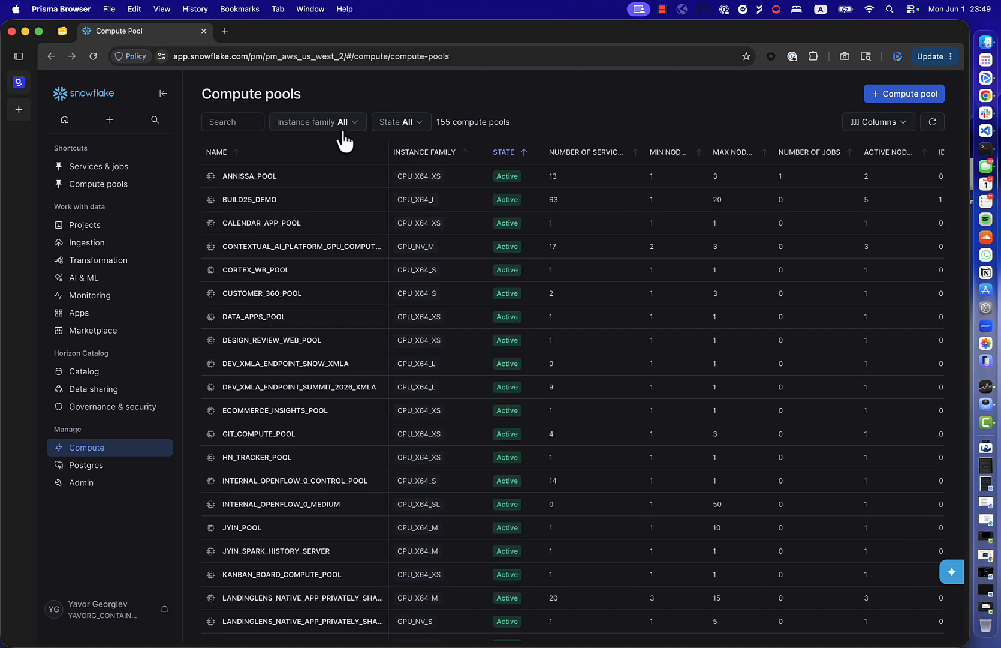
# - Search the compute pools for "yavorg" and open the YAVORG pool's details
pyautogui.click(237, 124)
pyautogui.write('yavorg')
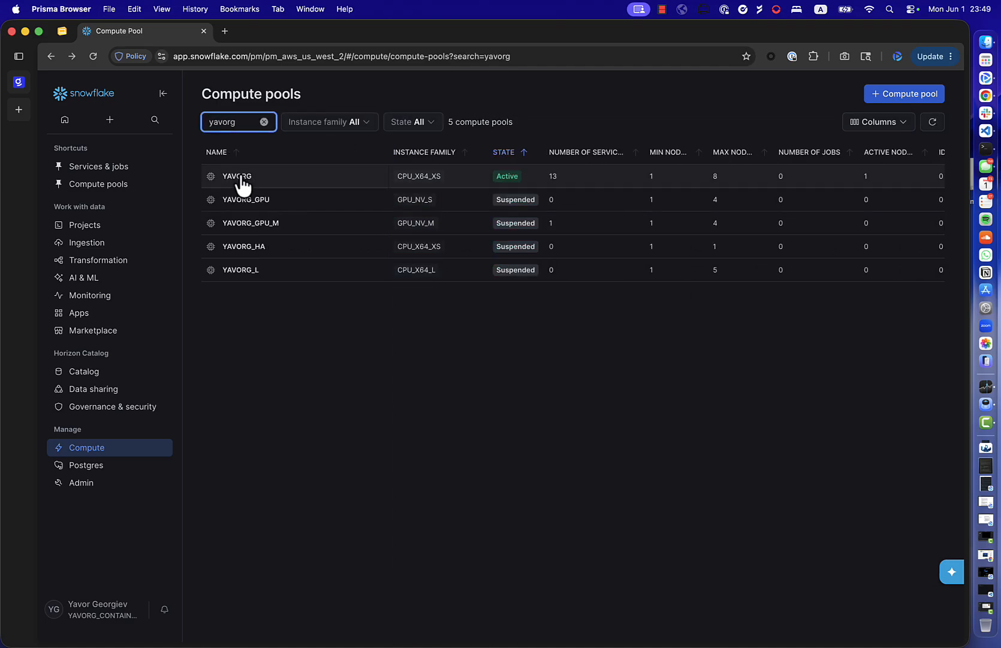
pyautogui.click(242, 179)
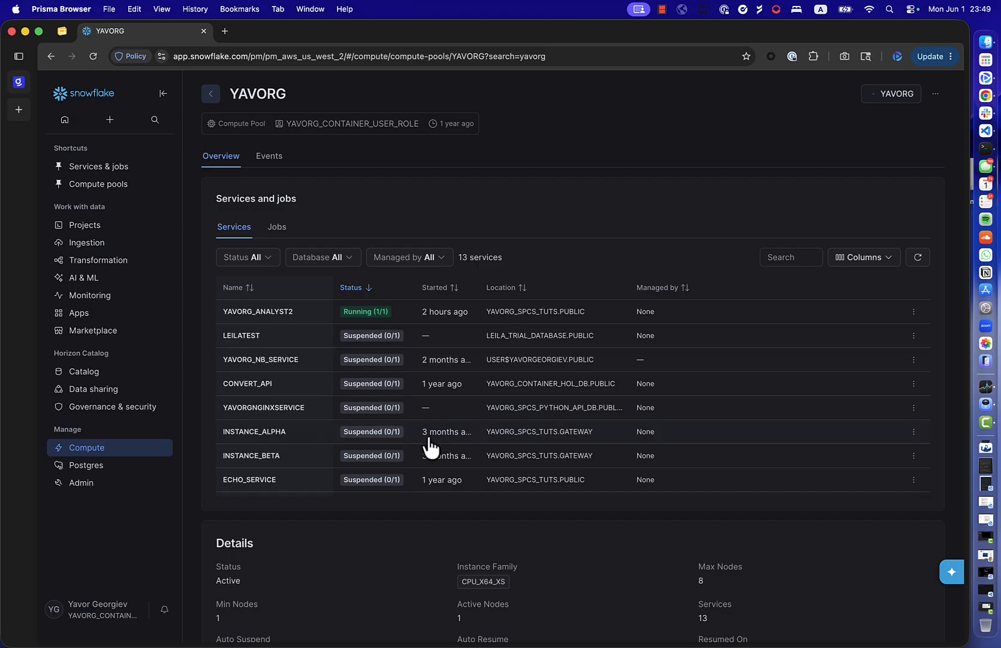
# - Filter the pool's services to those managed by Notebook
pyautogui.moveTo(463, 323)
pyautogui.click(444, 259)
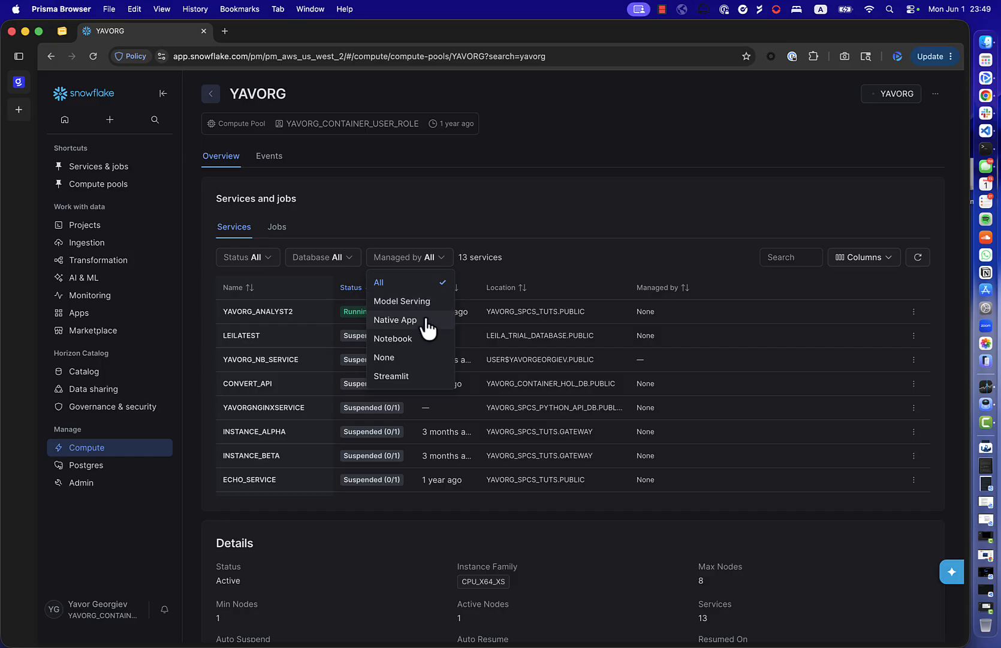
pyautogui.click(416, 341)
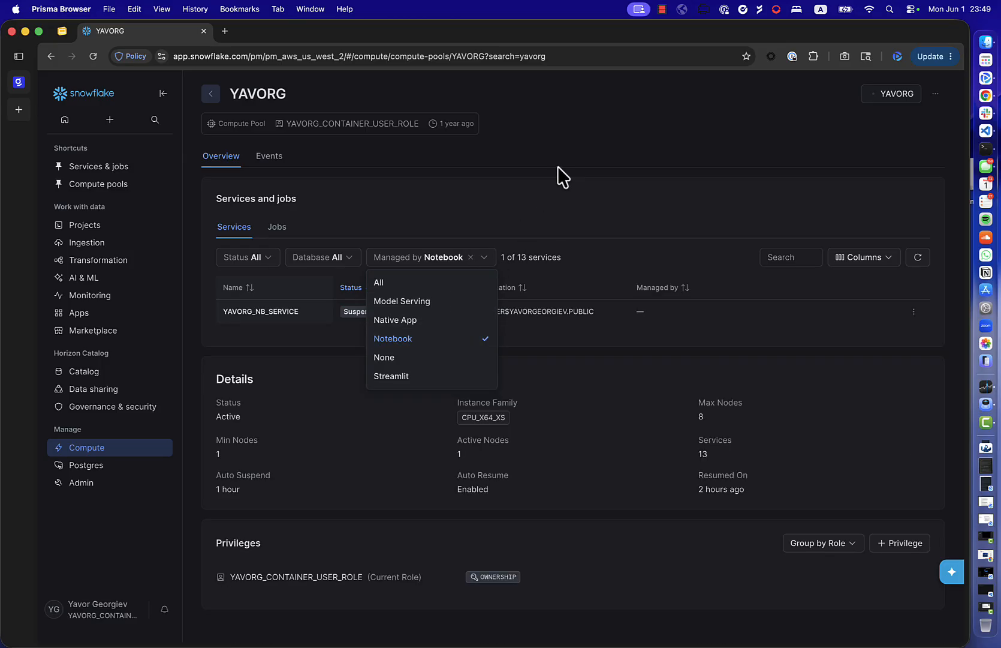
pyautogui.click(546, 185)
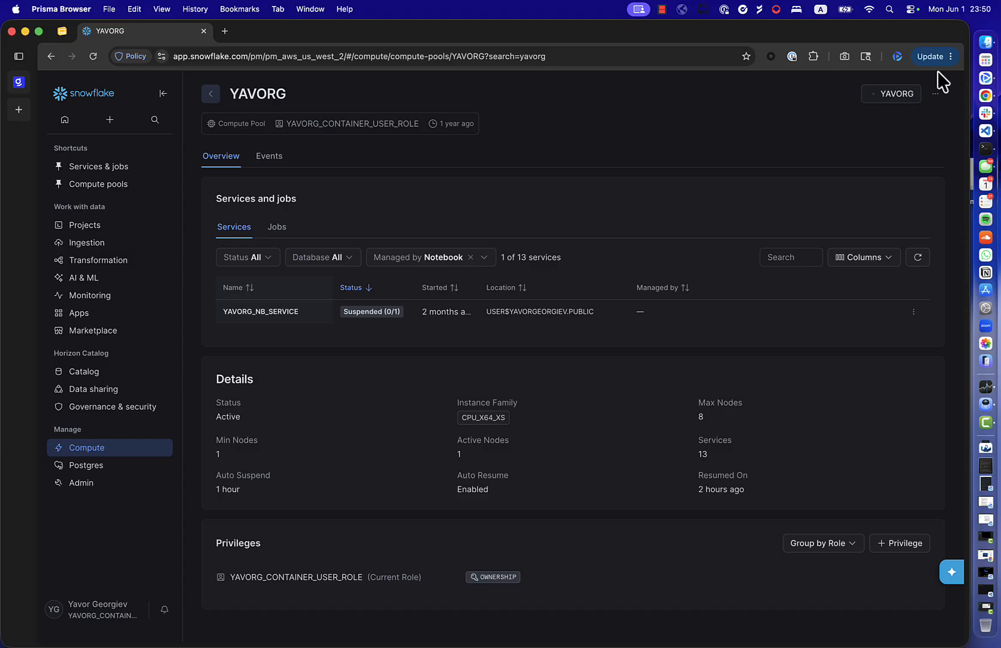
# - Review the compute pool's editable settings, including node limit and advanced options, and leave without saving
pyautogui.click(935, 93)
pyautogui.click(877, 122)
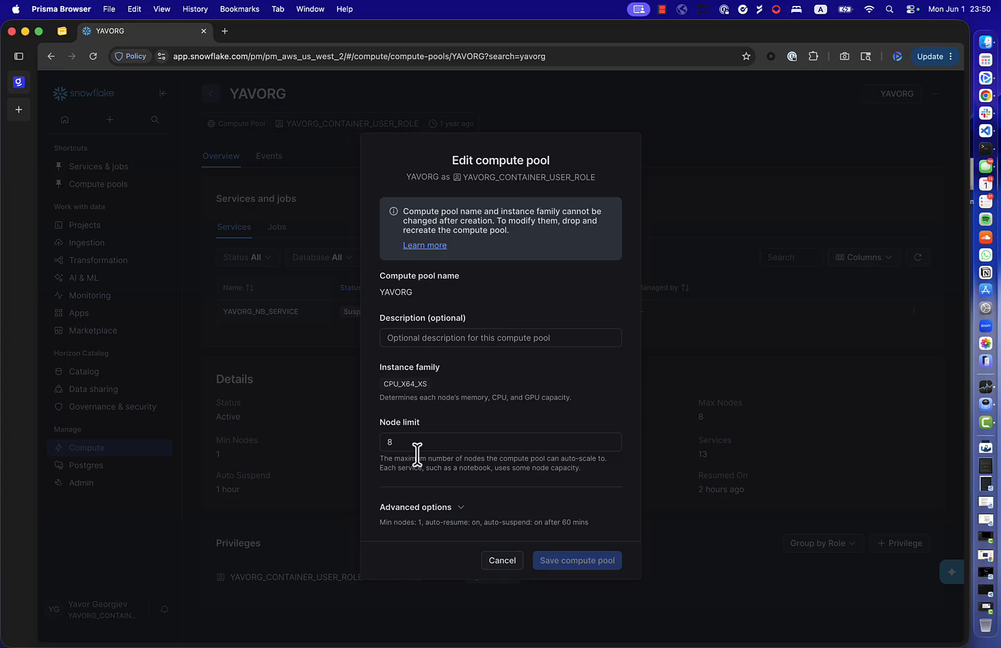
pyautogui.click(460, 507)
pyautogui.scroll(-3, 460, 503)
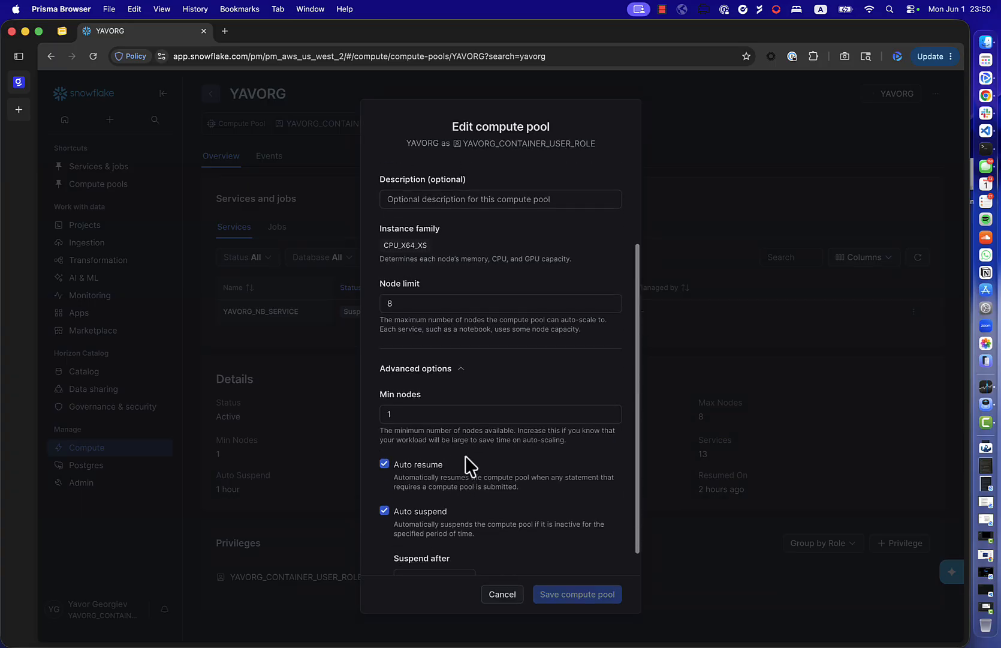
pyautogui.scroll(-2, 432, 501)
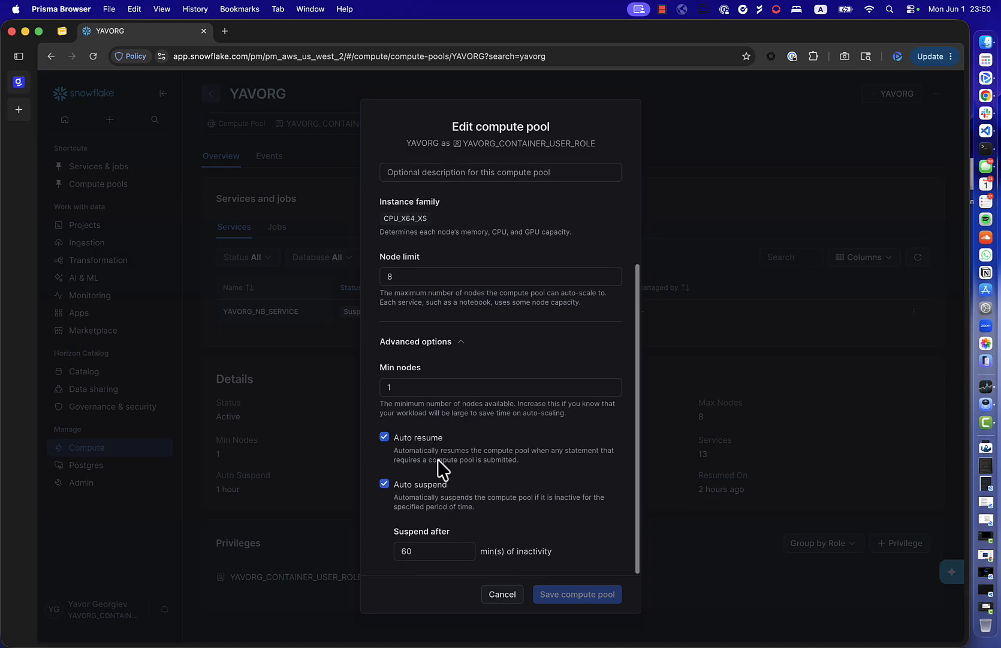
pyautogui.click(493, 600)
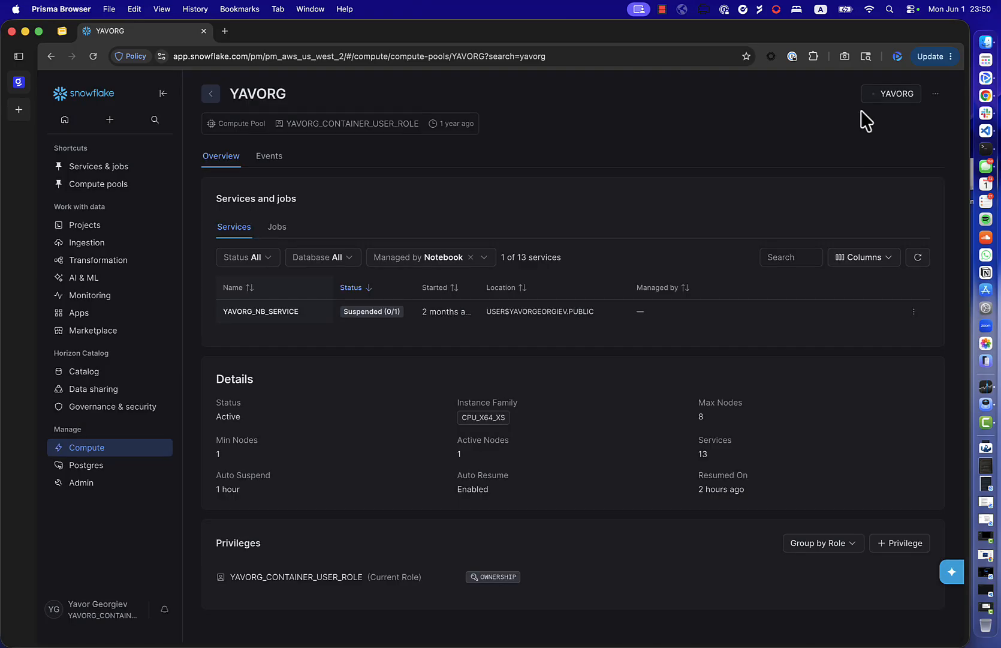
# - Review the pool's management actions and the role choices for granting new privileges, and leave without granting any
pyautogui.click(935, 95)
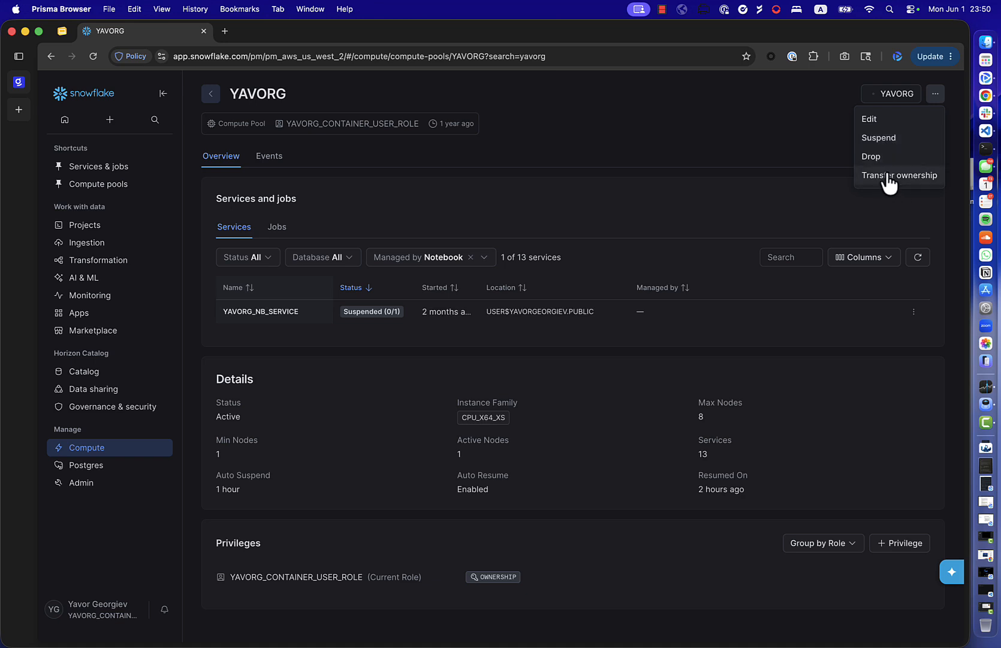
pyautogui.click(810, 195)
pyautogui.click(900, 547)
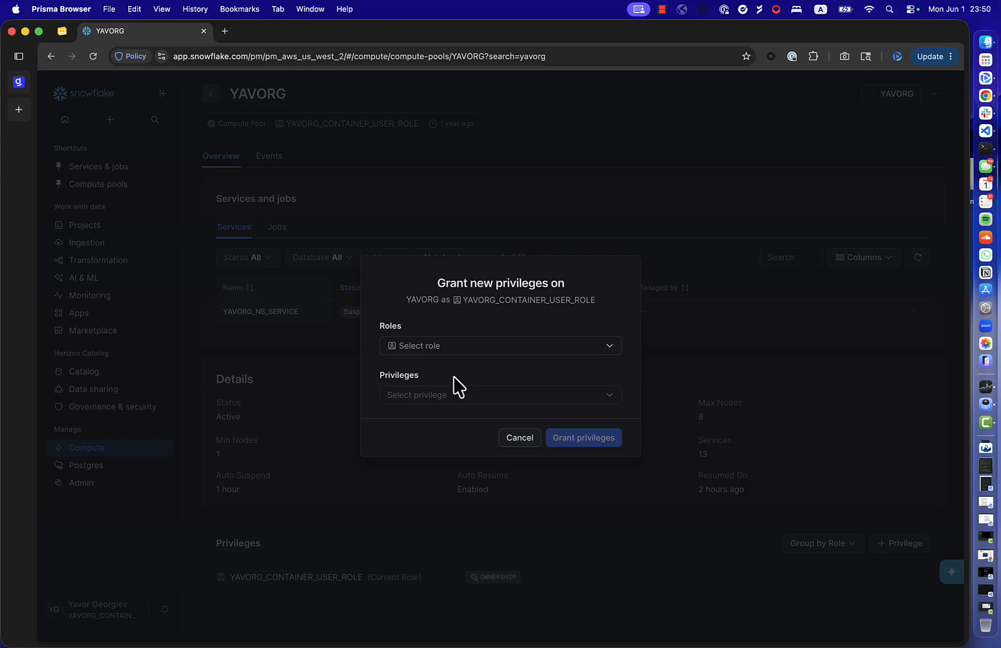
pyautogui.click(448, 346)
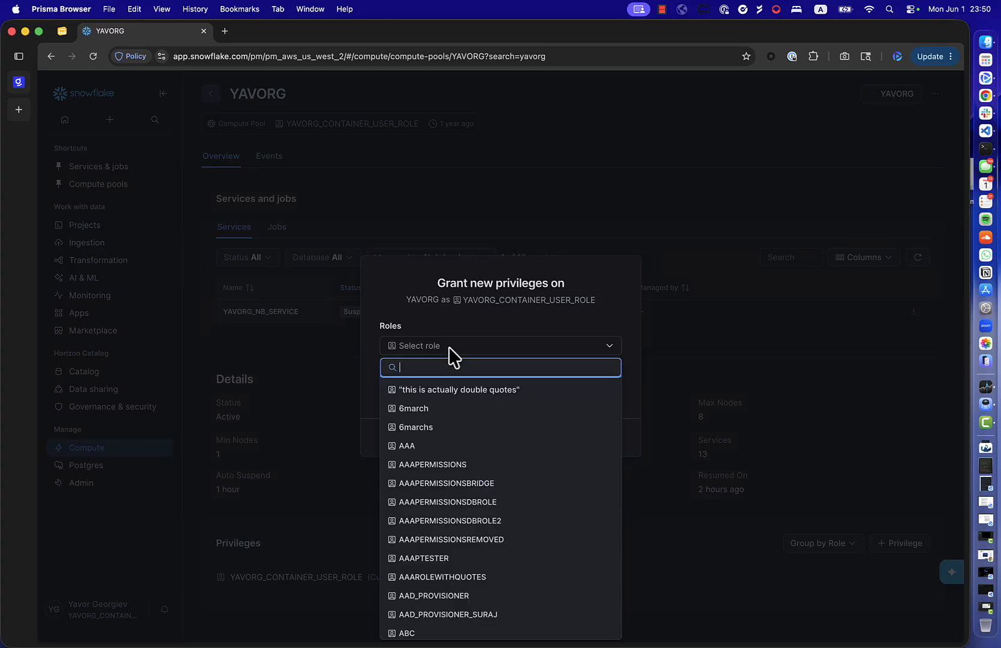
pyautogui.click(451, 341)
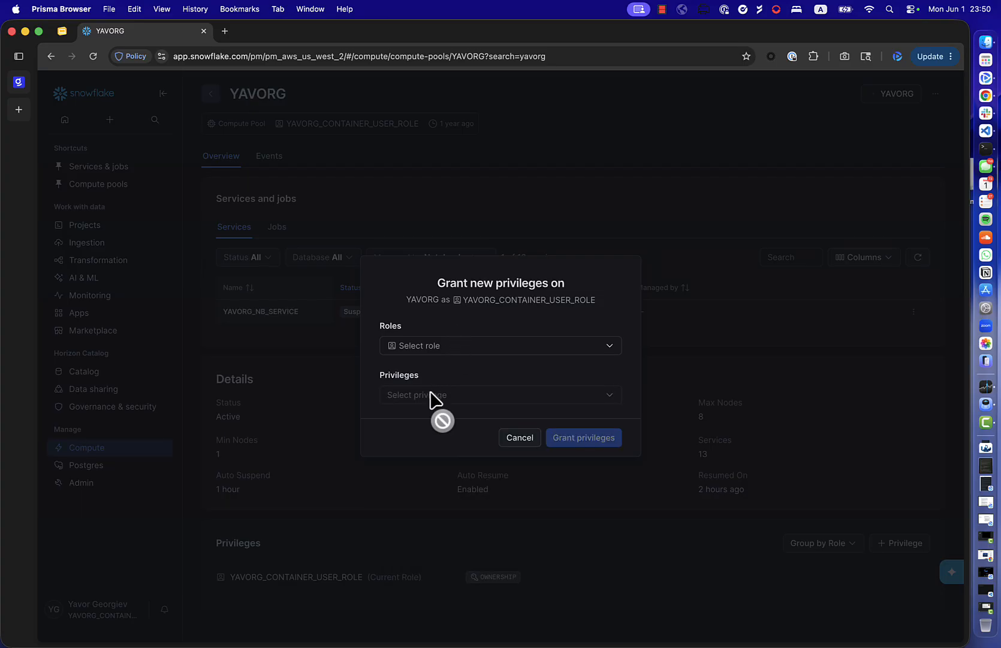
pyautogui.click(516, 438)
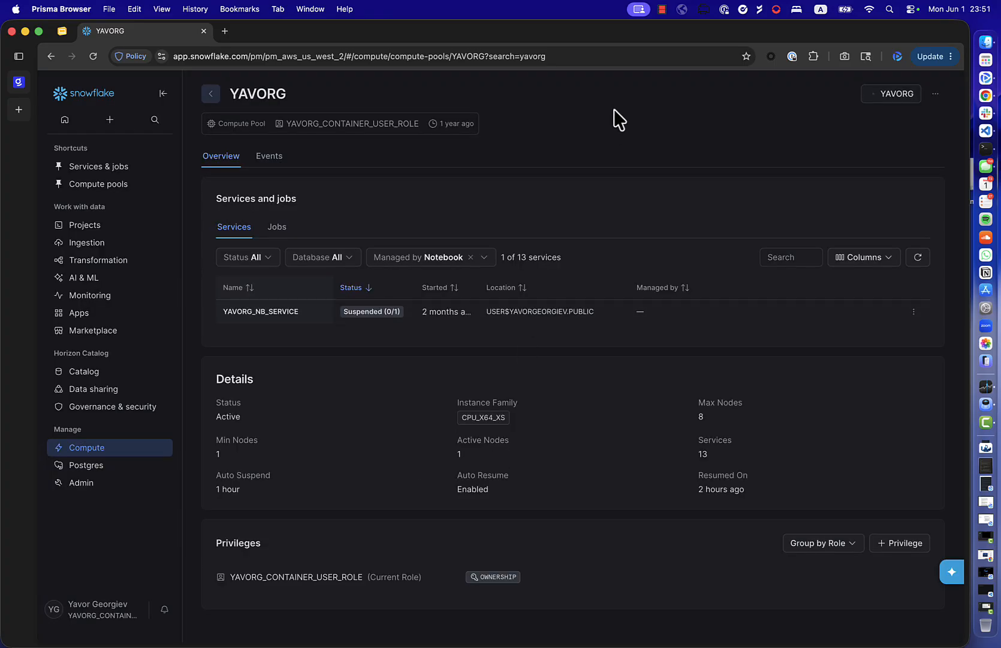
# - Show the compute pool's events for the custom date range 5/1/2026 to 6/1/2026
pyautogui.click(271, 157)
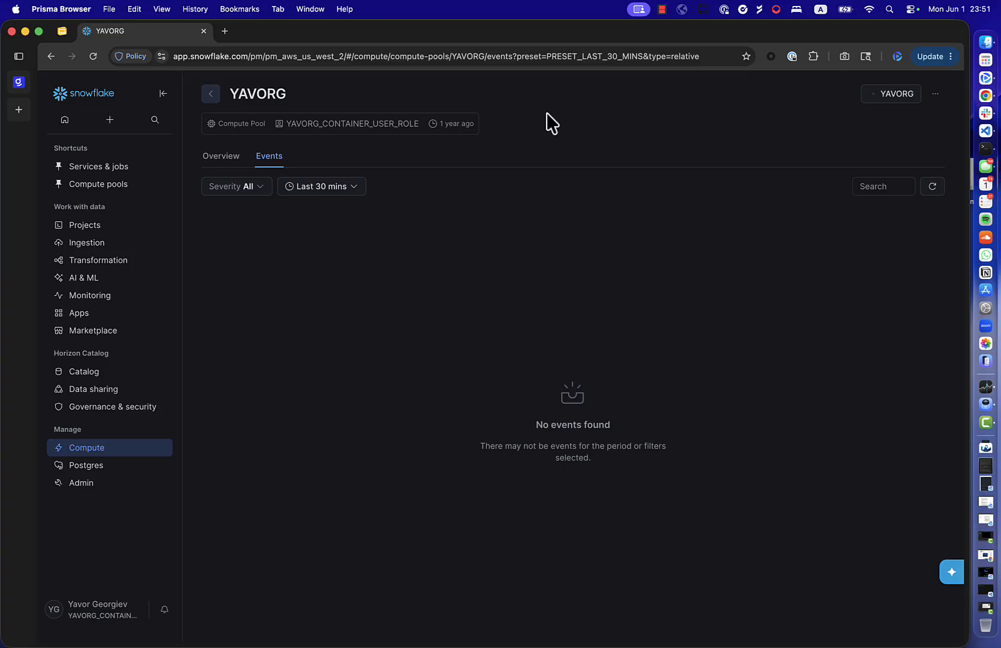
pyautogui.click(328, 190)
pyautogui.click(311, 324)
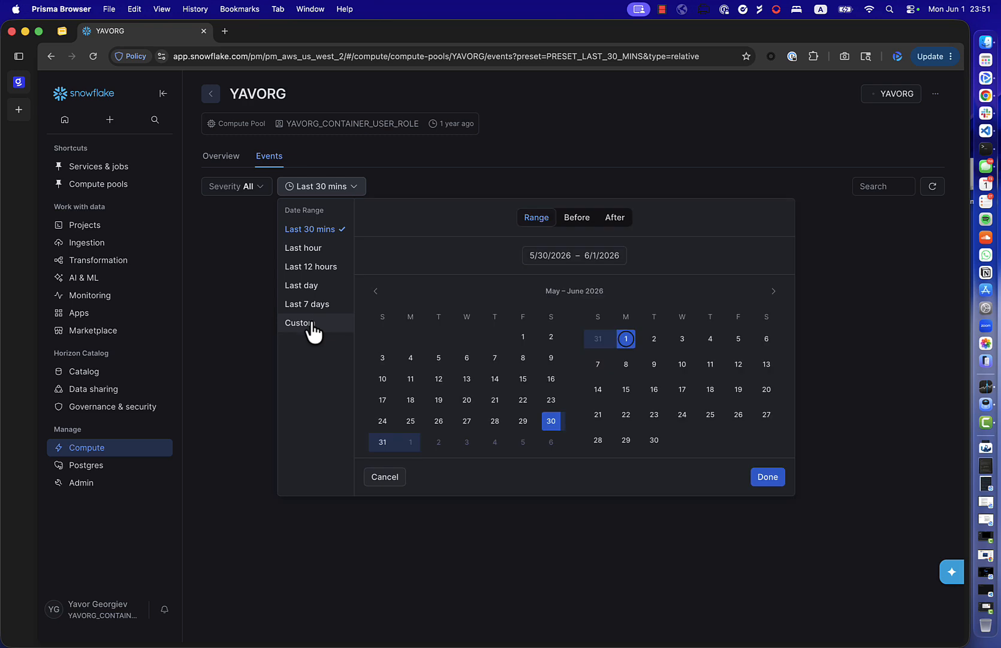
pyautogui.click(523, 337)
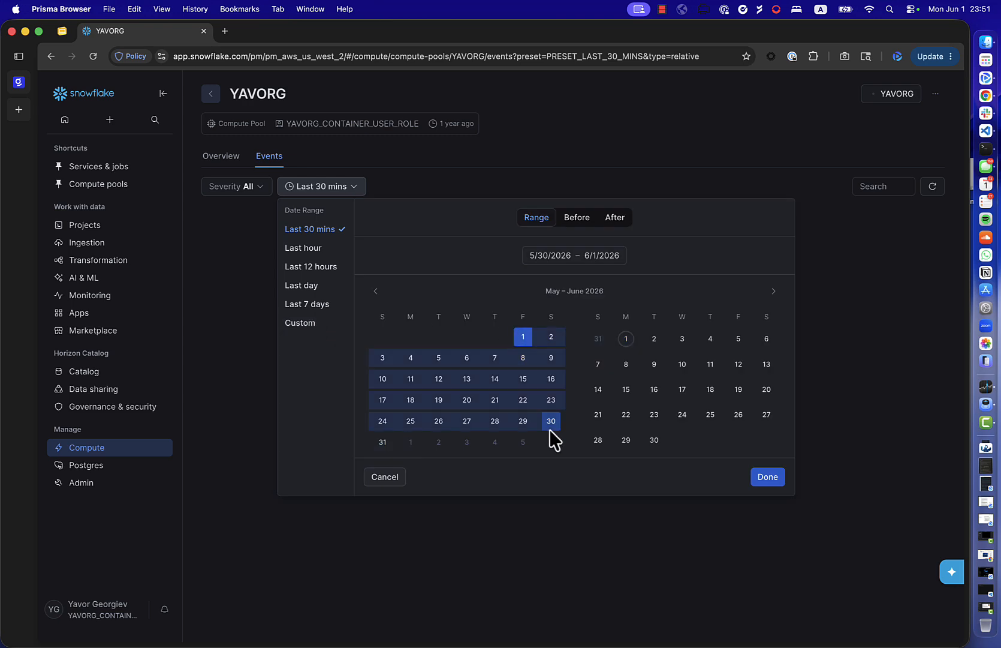
pyautogui.click(626, 339)
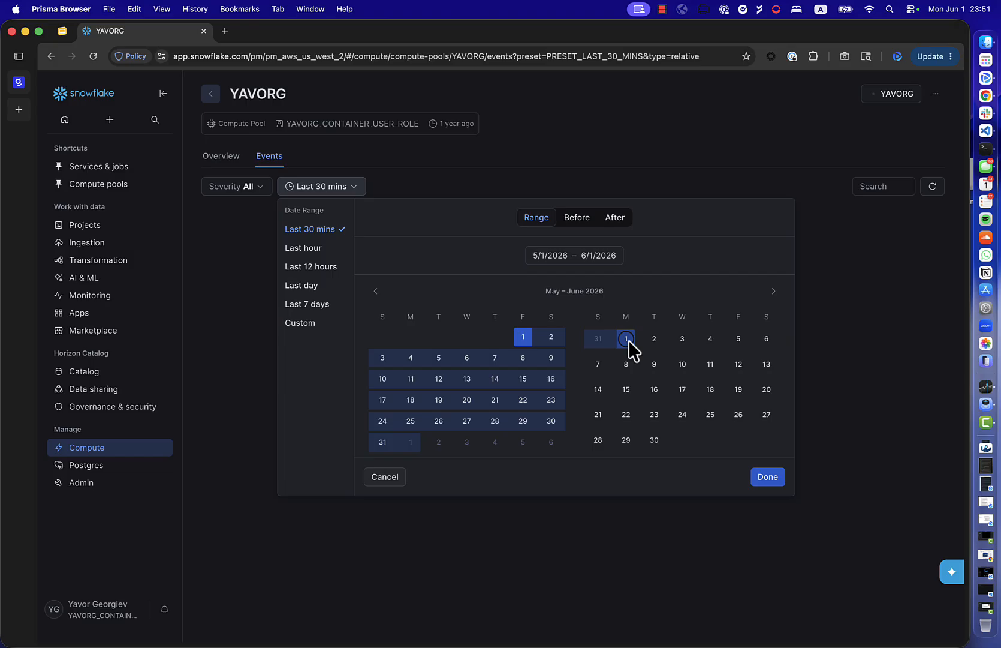
pyautogui.click(767, 480)
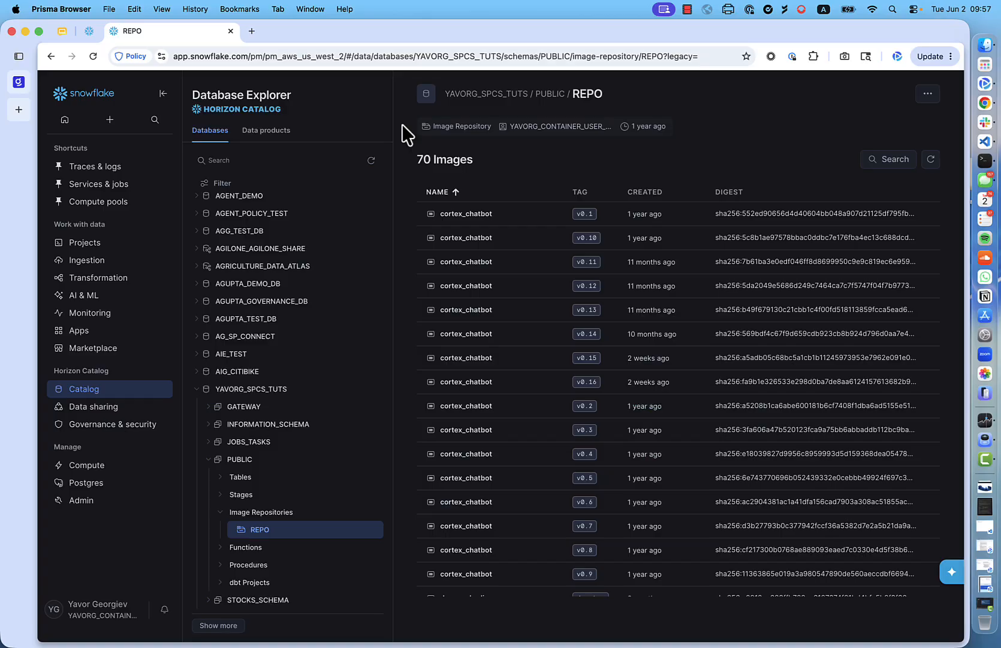
# - Copy the URL of the cortex_chatbot image tagged v0.14 in the REPO image repository
pyautogui.moveTo(134, 393)
pyautogui.moveTo(567, 249)
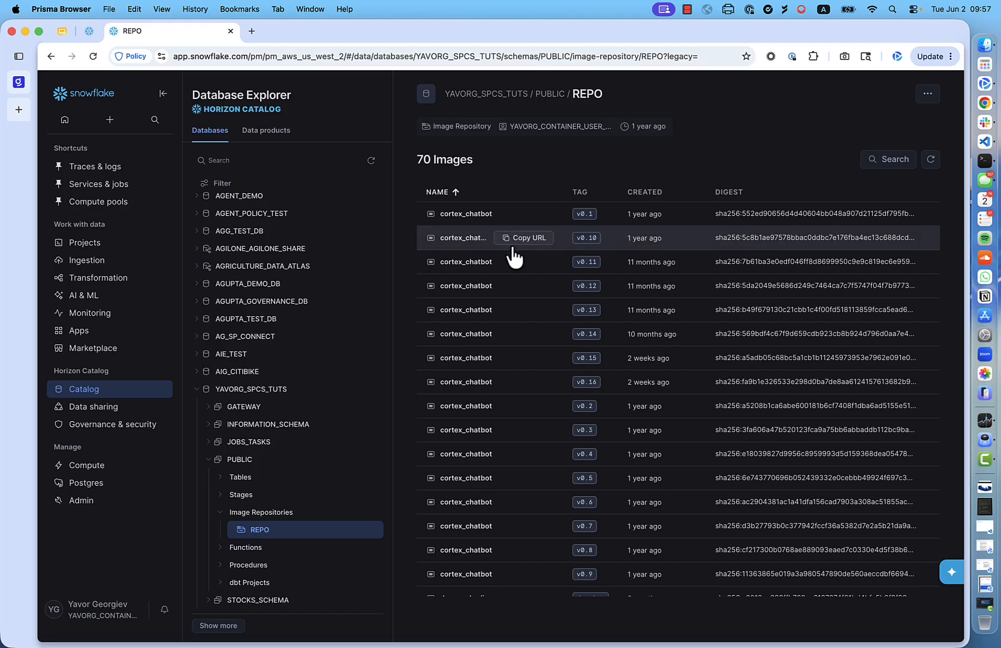
pyautogui.moveTo(516, 317)
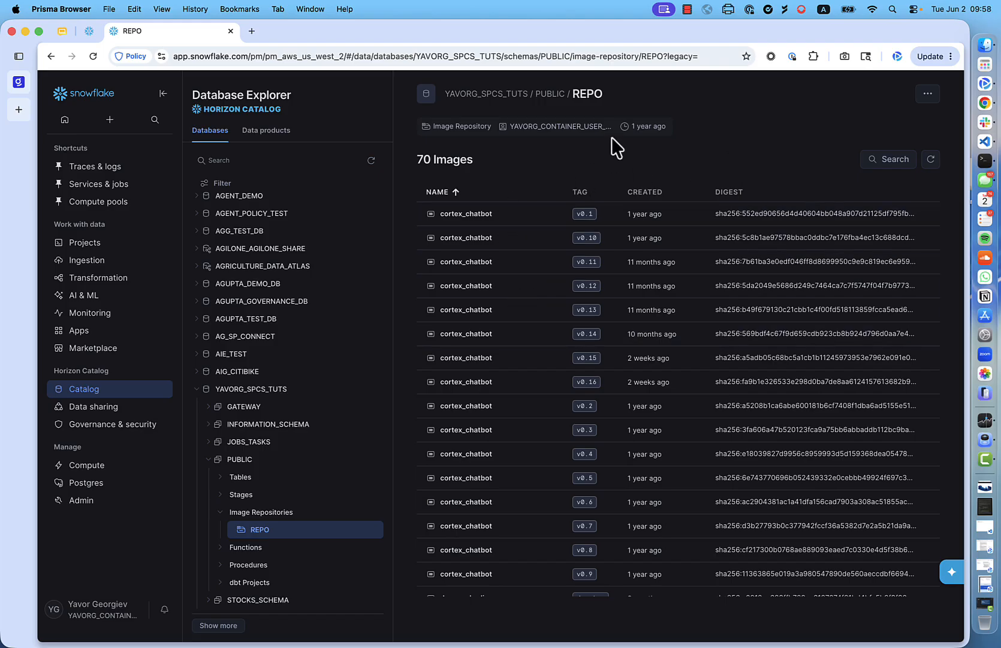
pyautogui.moveTo(598, 226)
pyautogui.scroll(-1, 522, 192)
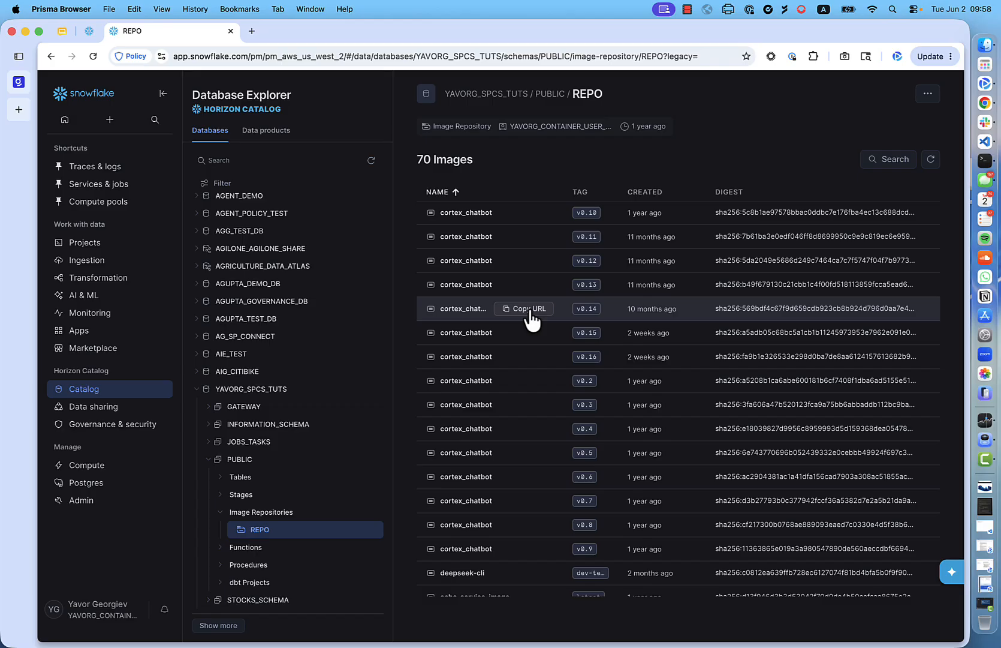
pyautogui.click(529, 309)
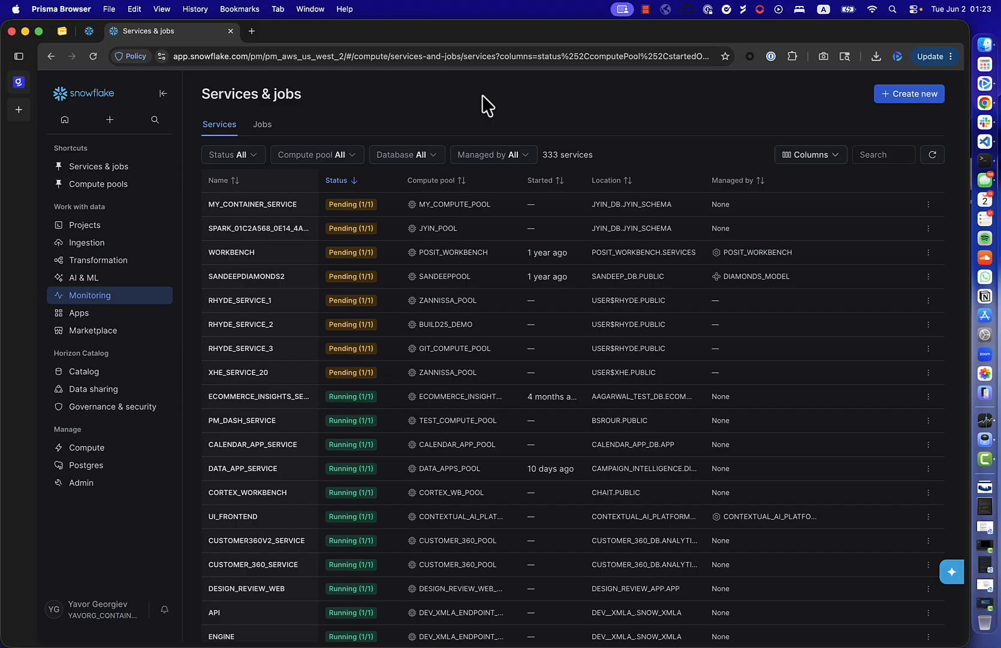
# - Start creating a new service from the services and jobs page and name it yavorg_analyst3
pyautogui.moveTo(134, 295)
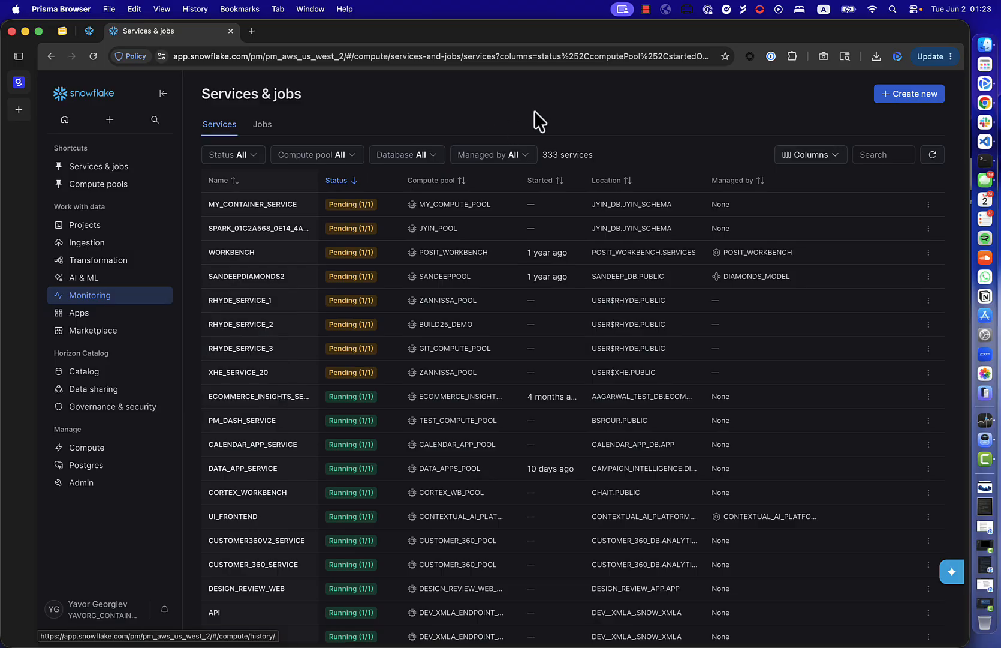
pyautogui.click(916, 97)
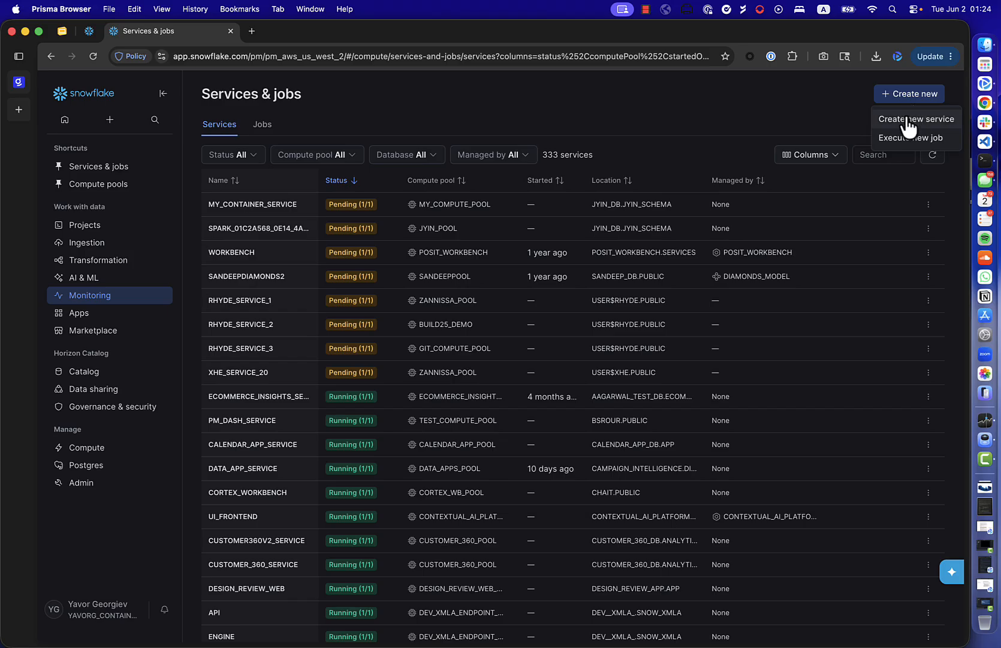
pyautogui.click(910, 120)
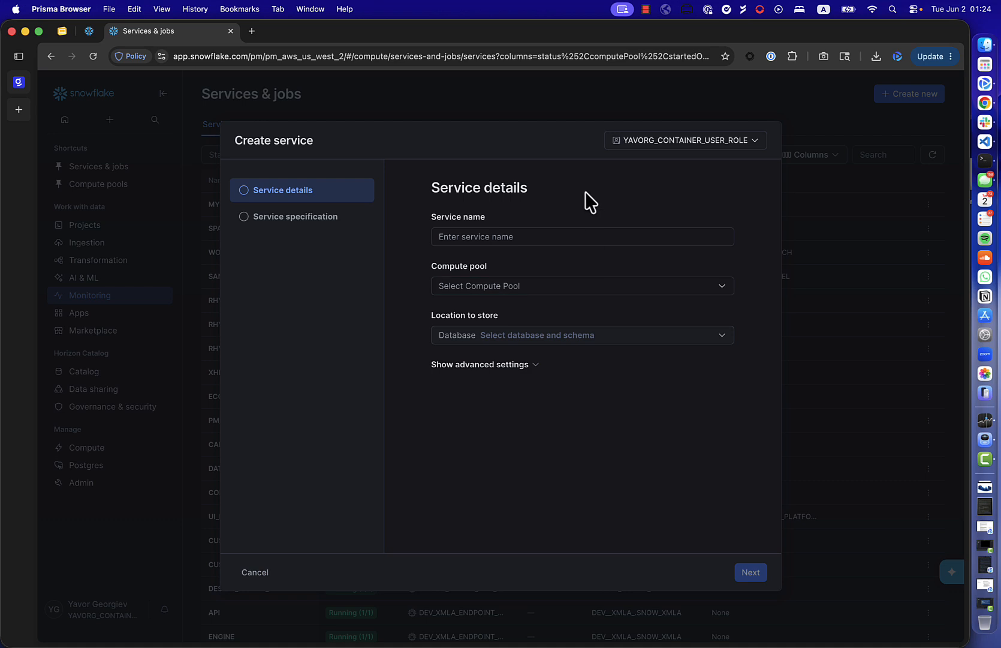
pyautogui.click(547, 235)
pyautogui.write('yavo')
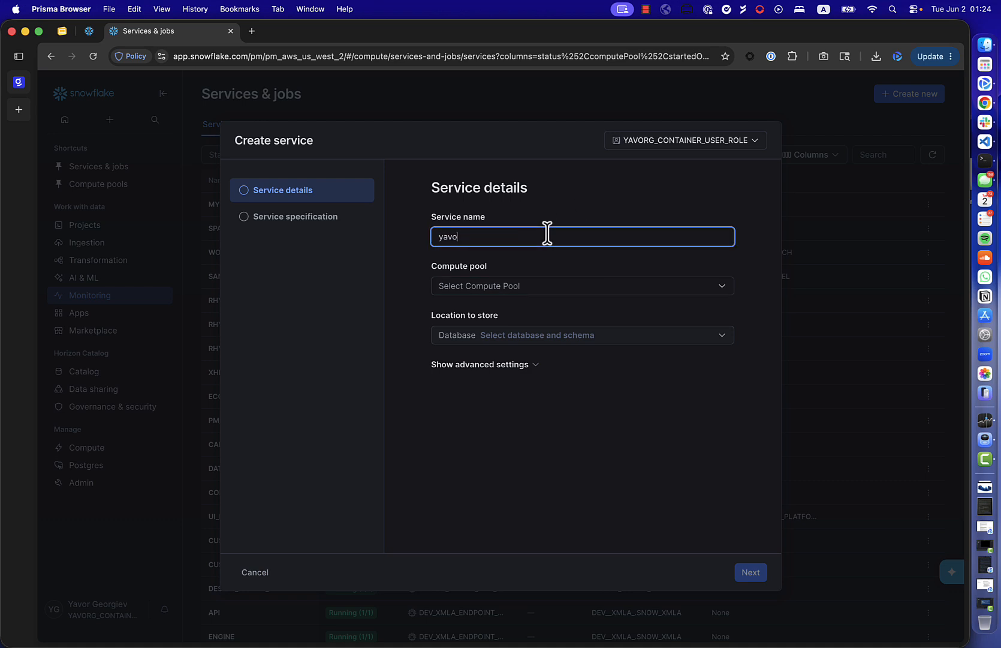
pyautogui.write('rg_analyst3')
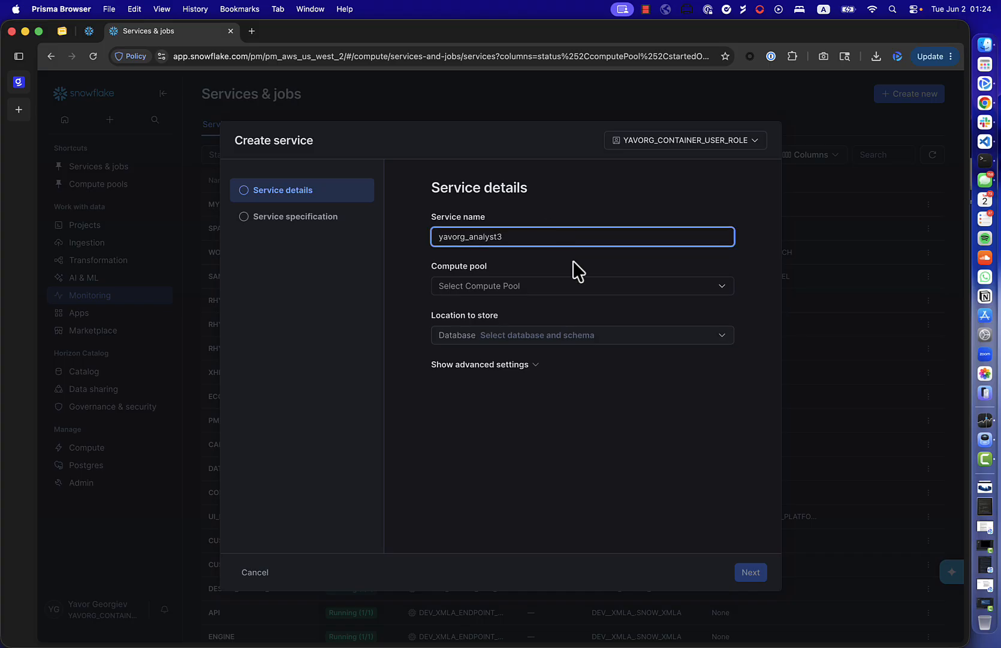
# - Assign the new service to compute pool YAVORG and store it in the YAVORG_SPCS_TUTS.PUBLIC schema
pyautogui.click(559, 286)
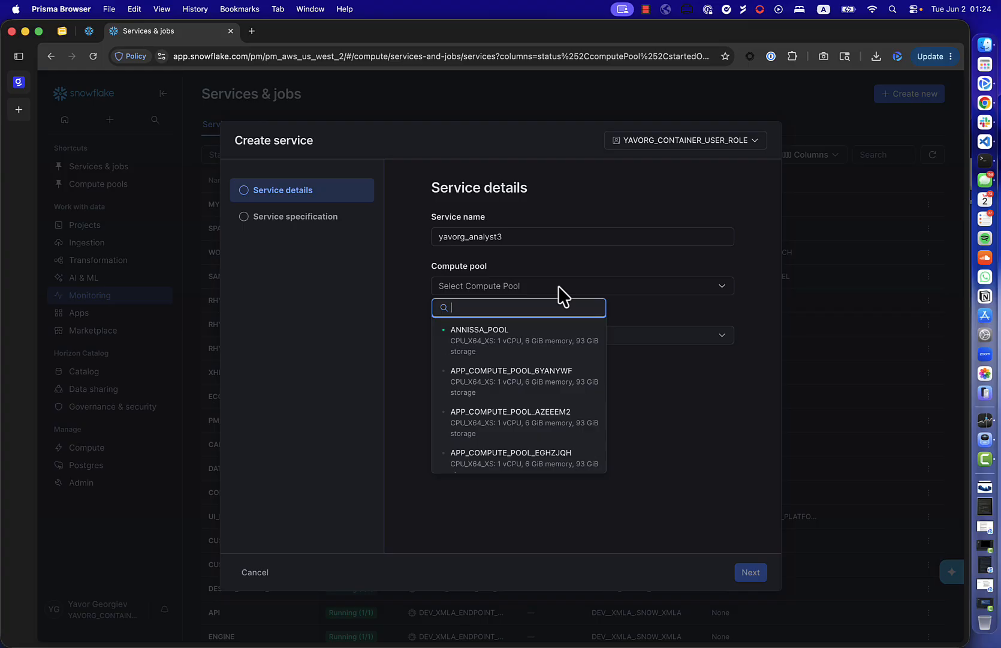
pyautogui.write('yavorg')
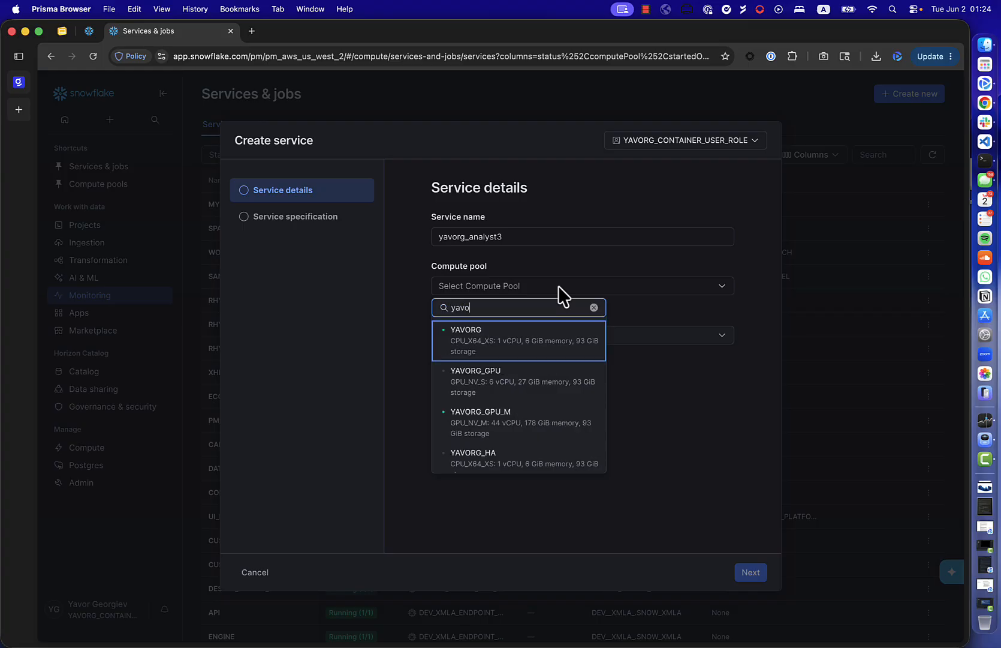
pyautogui.click(482, 351)
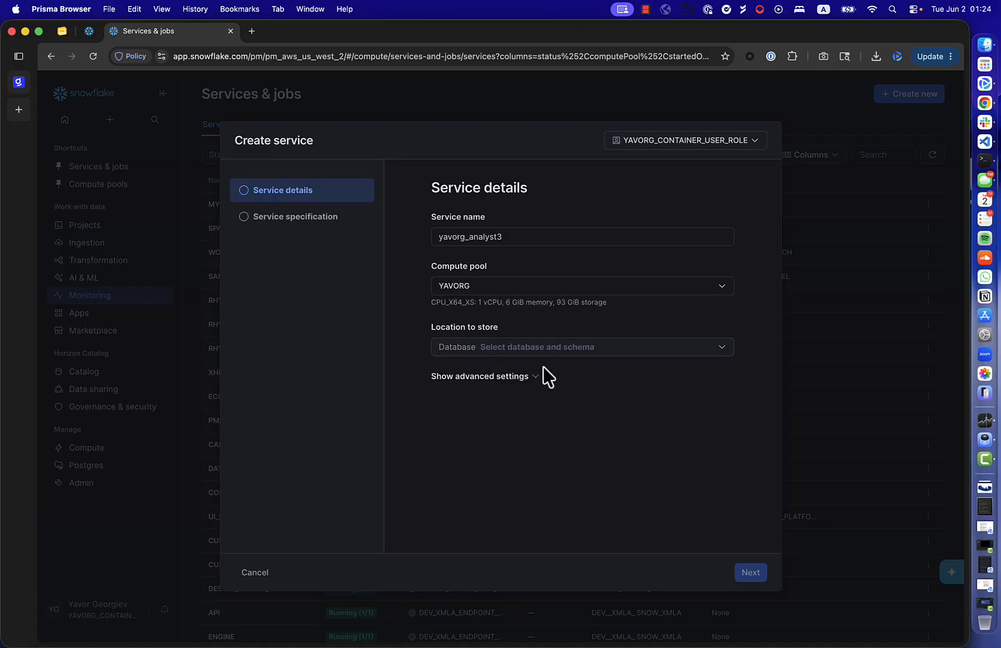
pyautogui.click(577, 347)
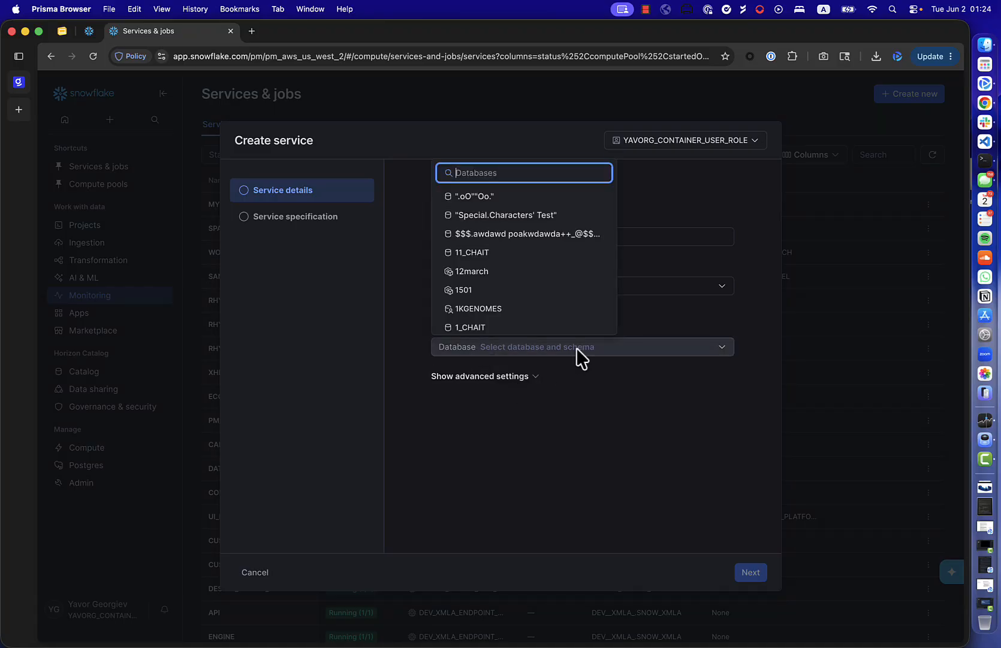
pyautogui.write('yavorg')
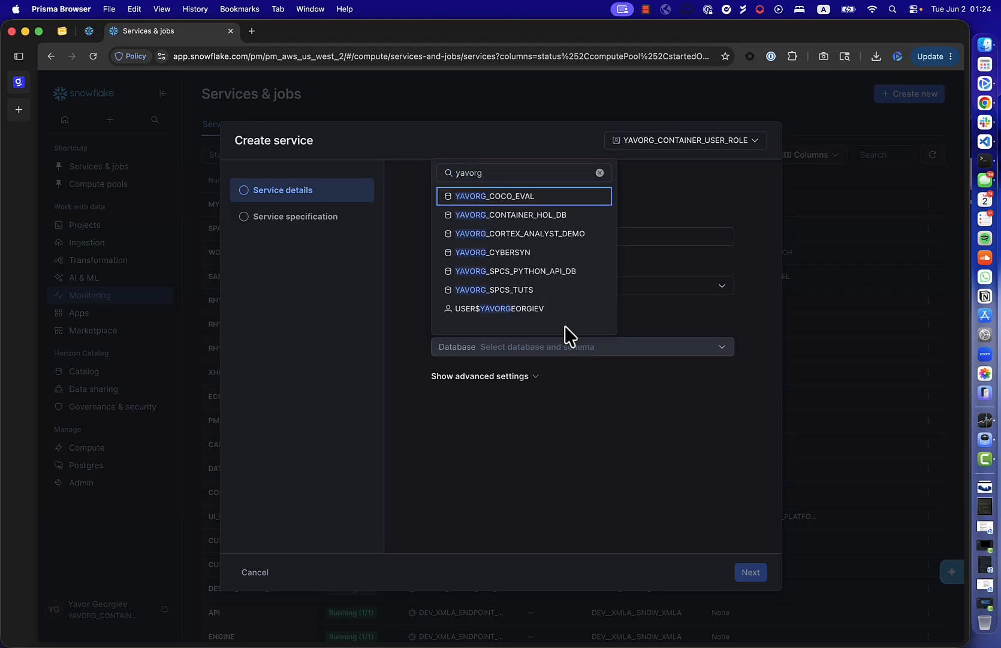
pyautogui.click(527, 291)
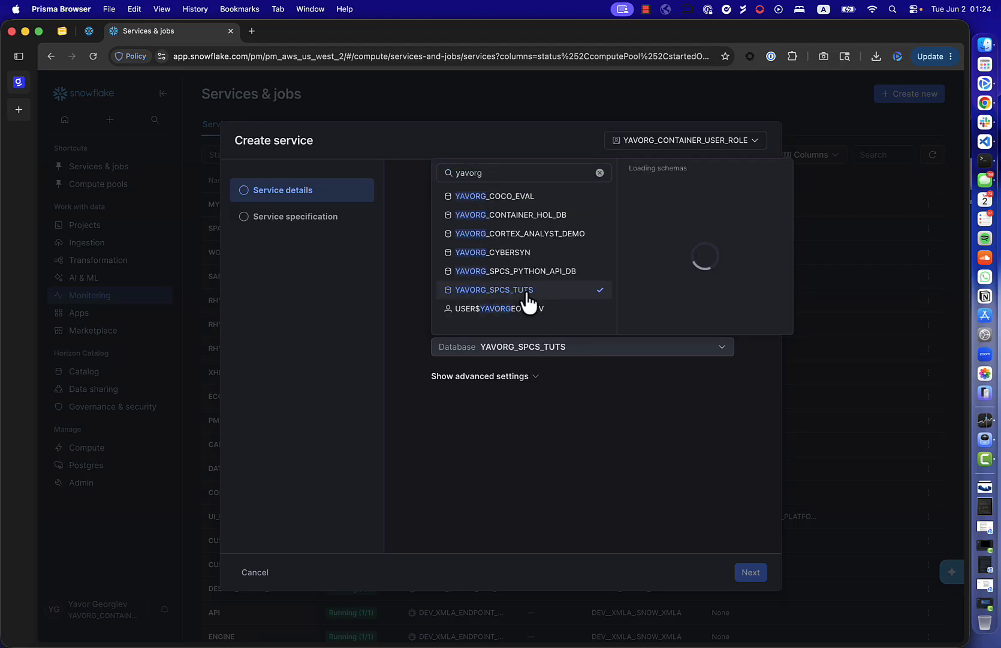
pyautogui.click(655, 253)
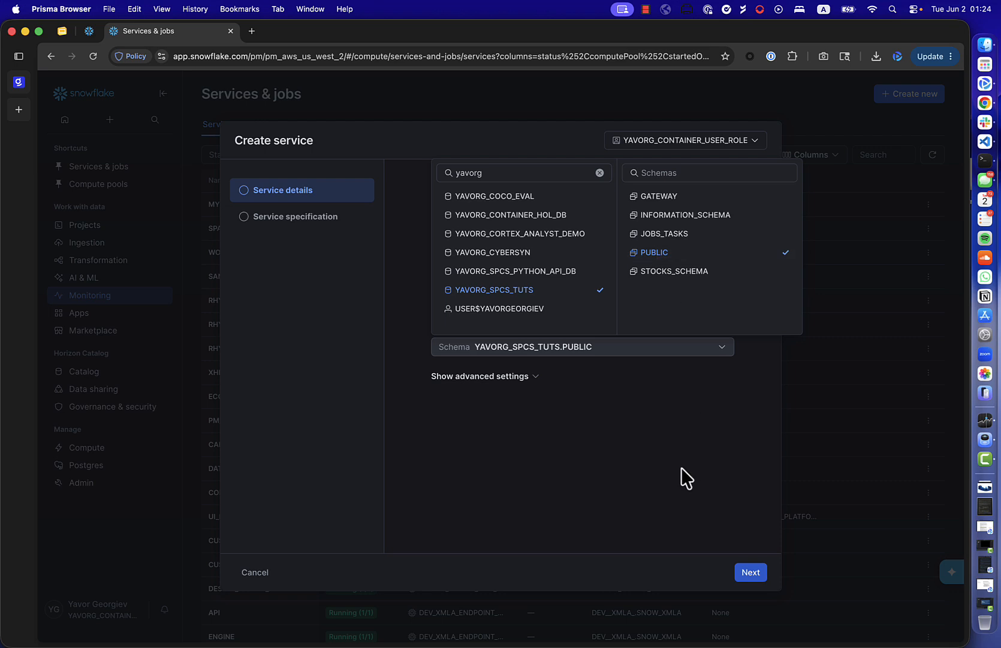
pyautogui.click(681, 468)
# - Review the service's advanced settings for instances, external access, query warehouse, auto resume and auto suspend, and leave them unchanged
pyautogui.click(518, 384)
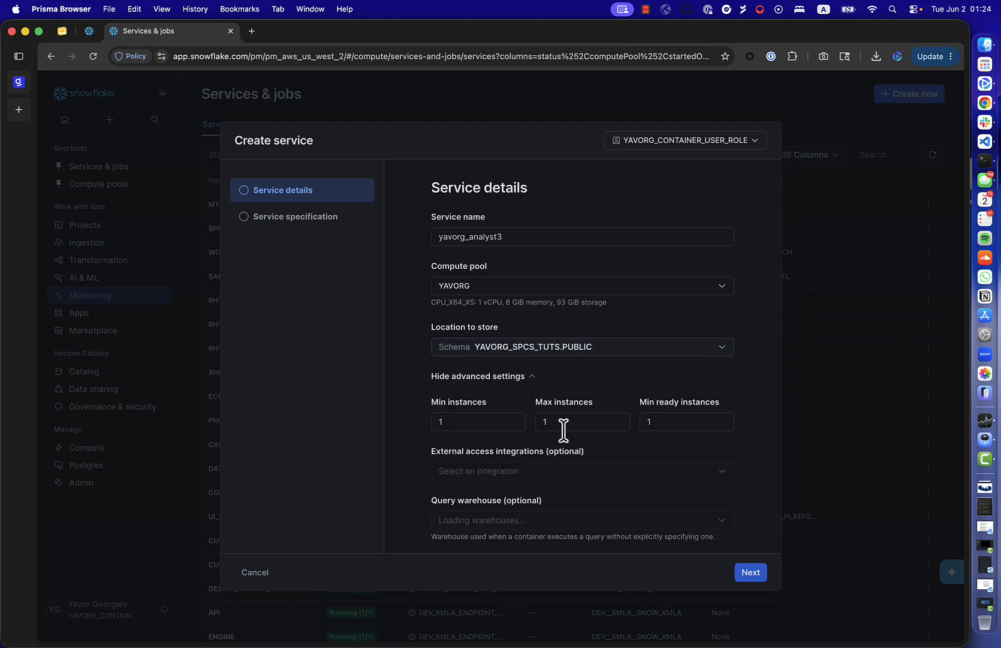
pyautogui.scroll(-2, 585, 473)
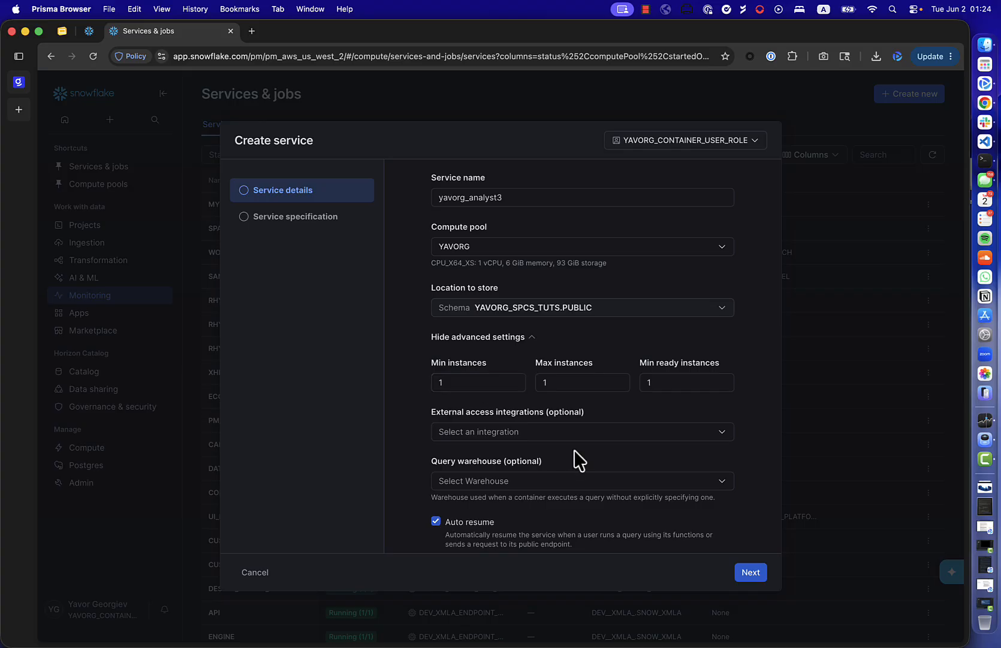
pyautogui.scroll(-2, 574, 449)
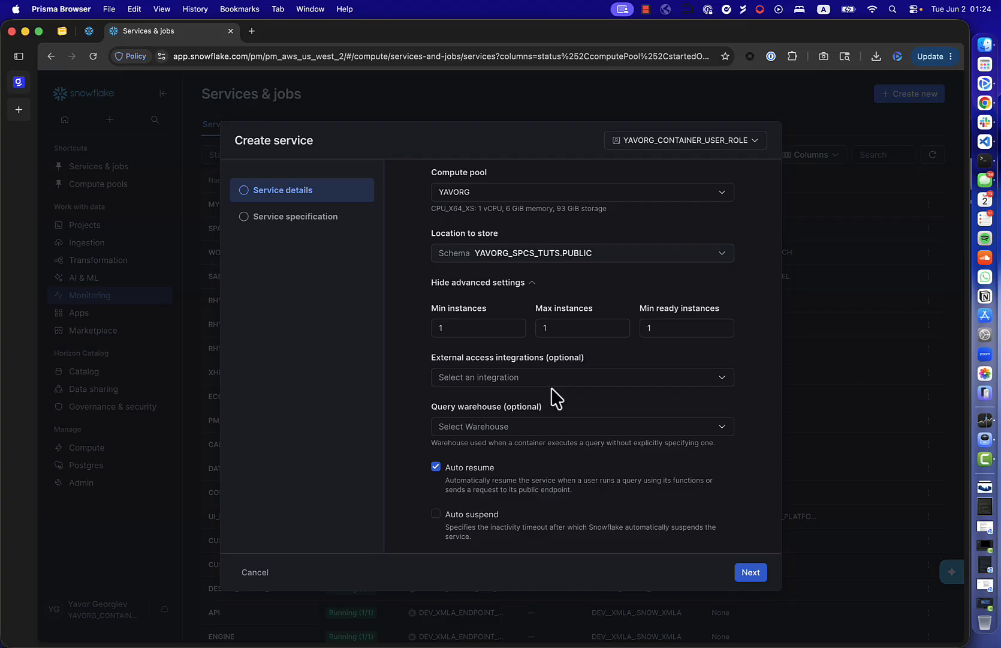
pyautogui.scroll(-2, 552, 397)
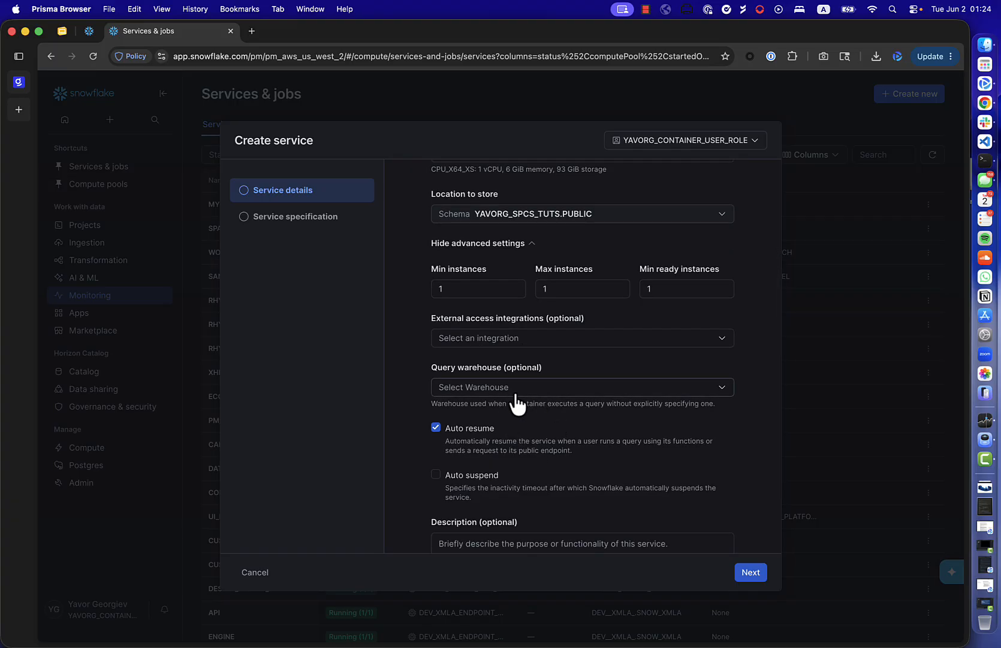
pyautogui.scroll(-2, 520, 495)
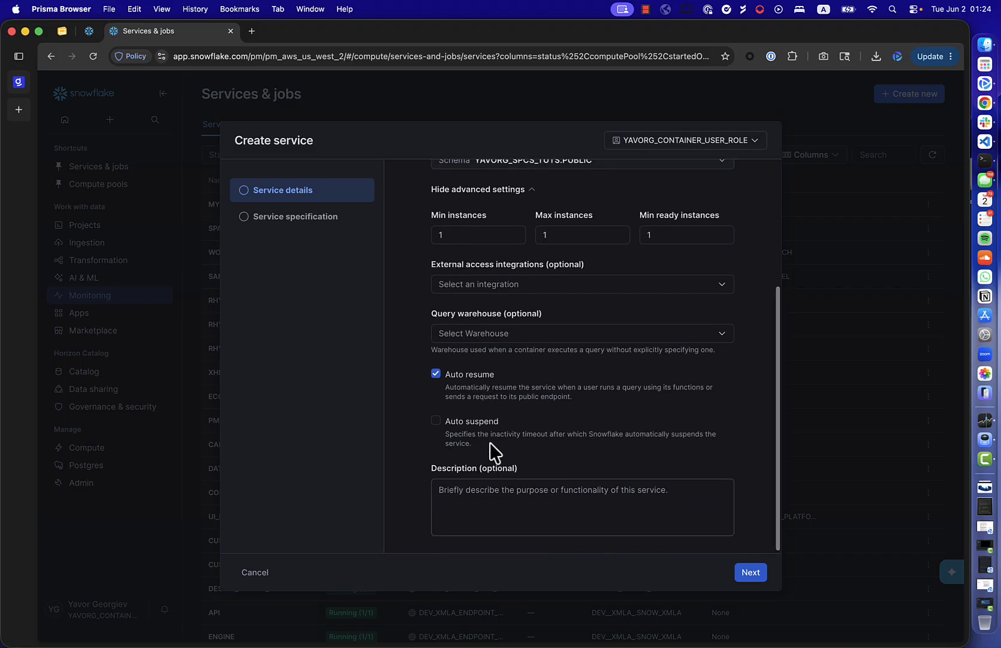
pyautogui.scroll(5, 578, 408)
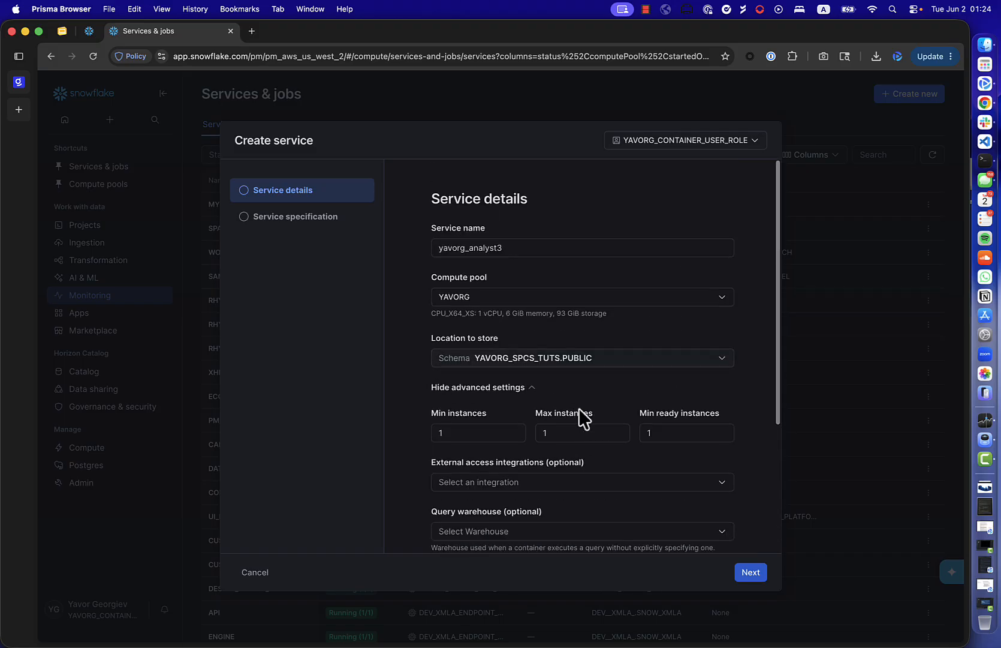
pyautogui.click(530, 379)
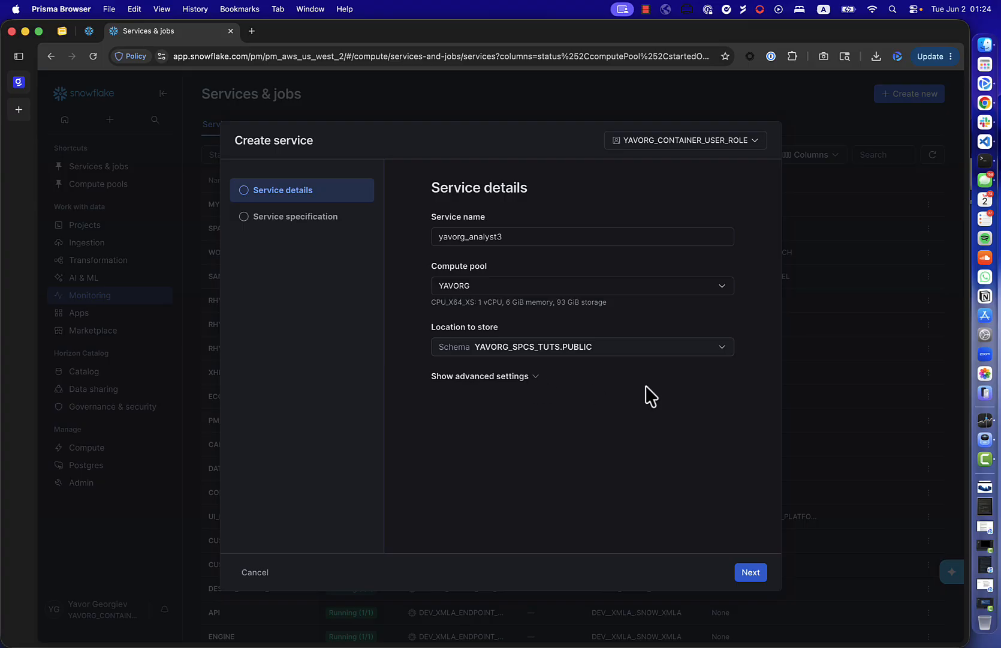
# - In the service specification, name the container ui and choose image cortex_chatbot:v0.16 from the REPO repository
pyautogui.click(754, 573)
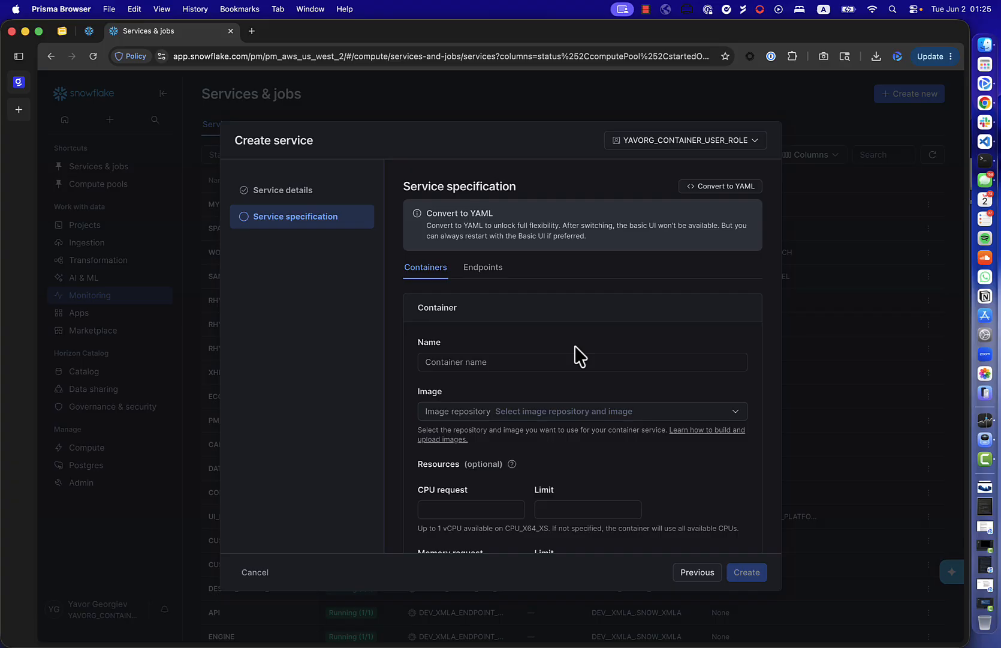
pyautogui.click(563, 360)
pyautogui.write('ui')
pyautogui.click(517, 411)
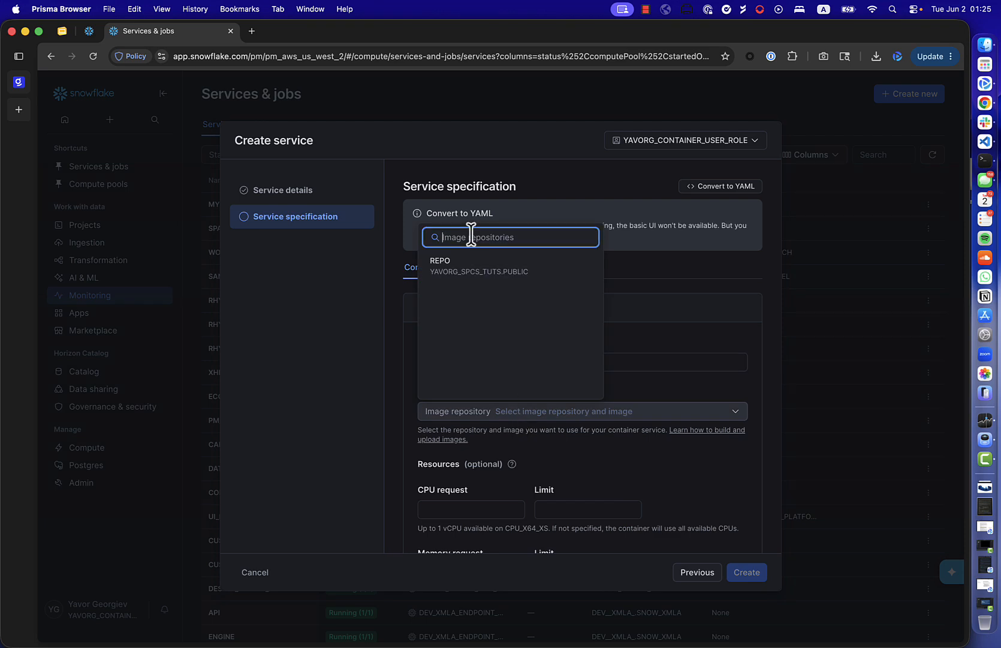
pyautogui.click(465, 267)
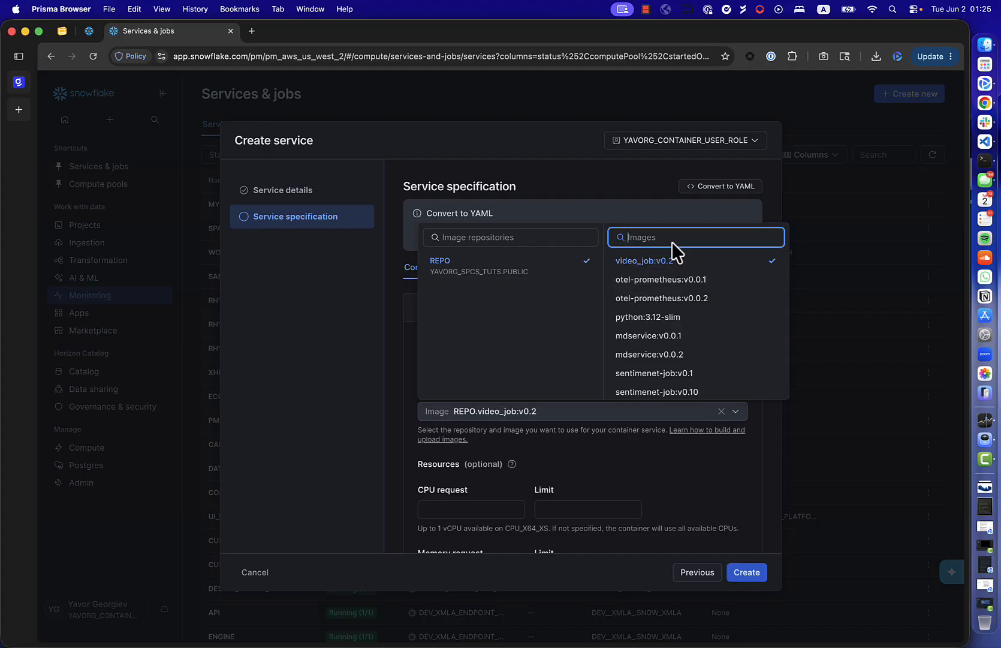
pyautogui.write('chat')
pyautogui.scroll(-1, 700, 360)
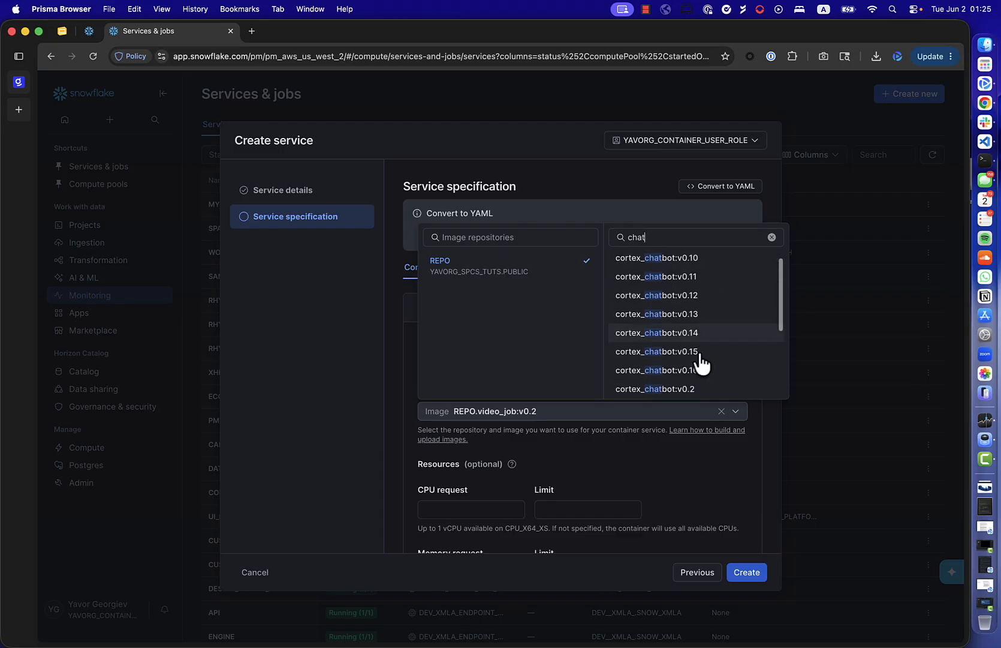
pyautogui.click(694, 370)
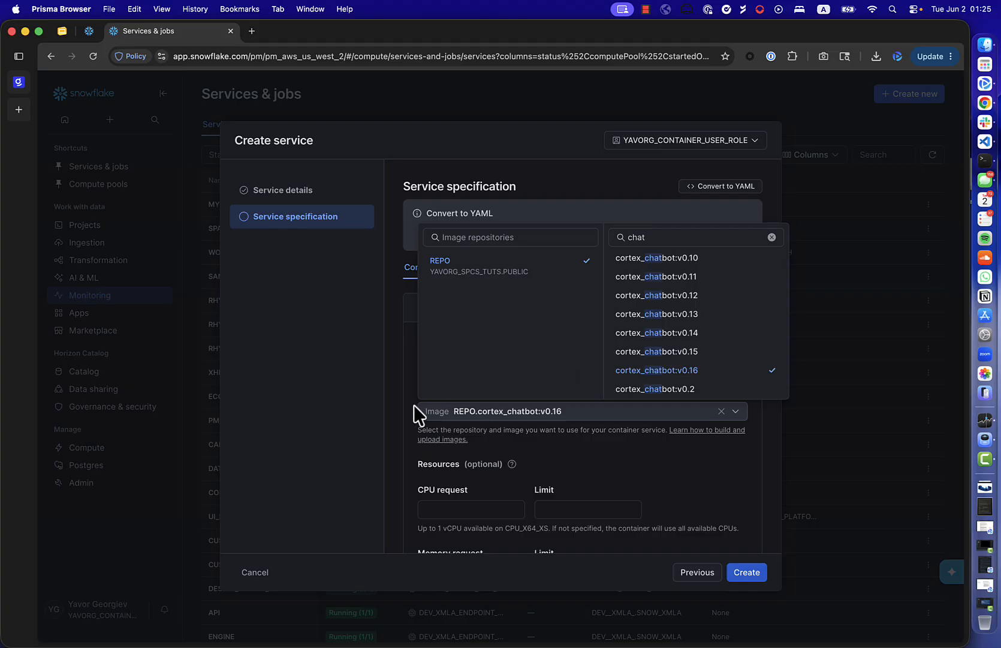
pyautogui.click(405, 389)
# - Define an endpoint named ui on network port 8080 with the HTTP protocol and public access allowed
pyautogui.scroll(-5, 587, 458)
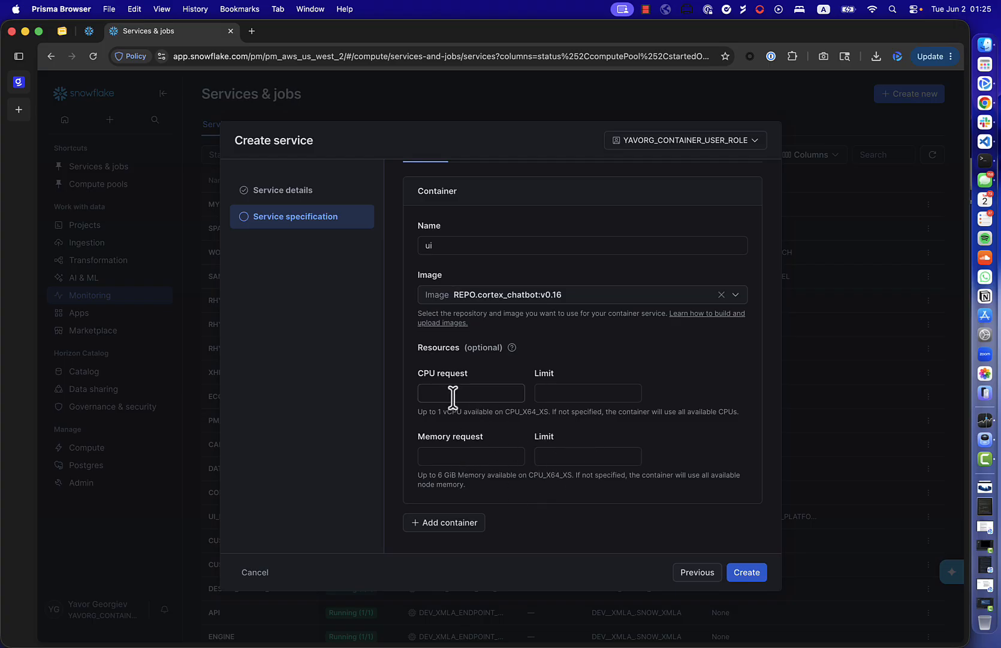
pyautogui.scroll(-1, 522, 441)
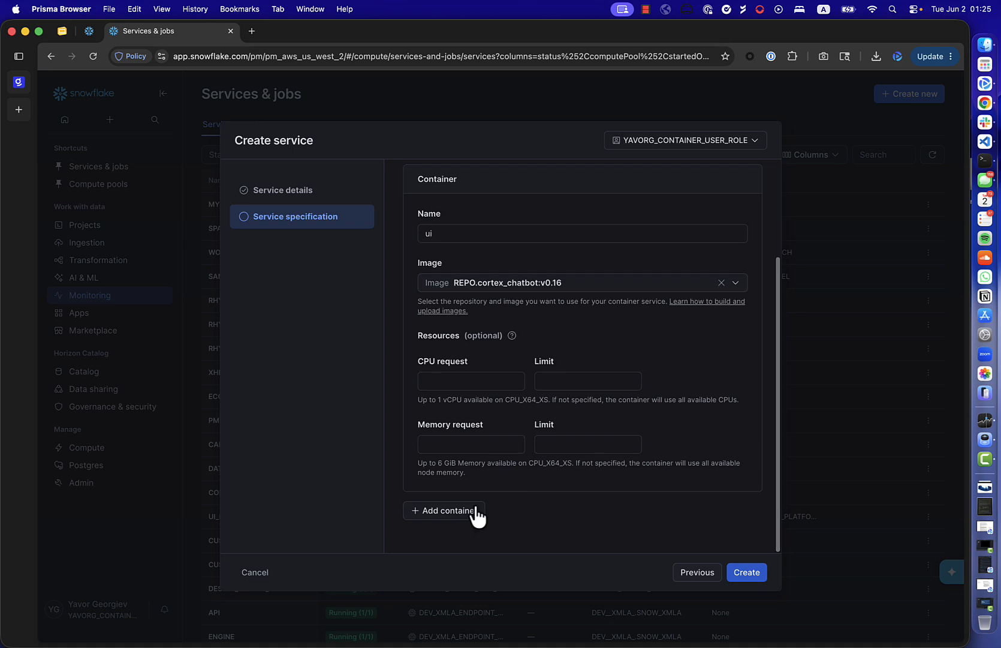
pyautogui.scroll(5, 549, 345)
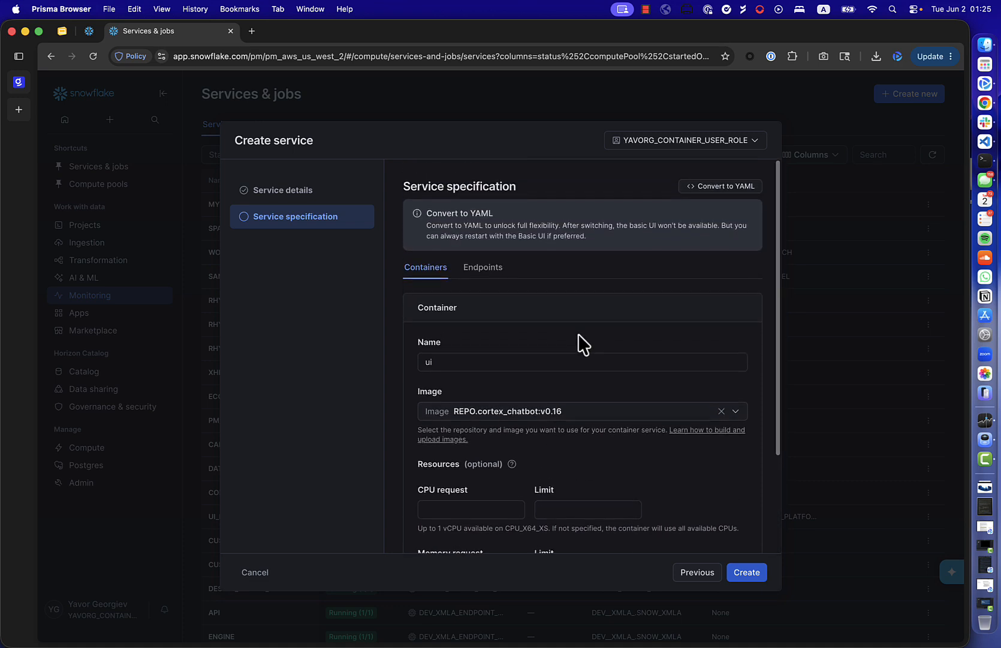
pyautogui.click(482, 270)
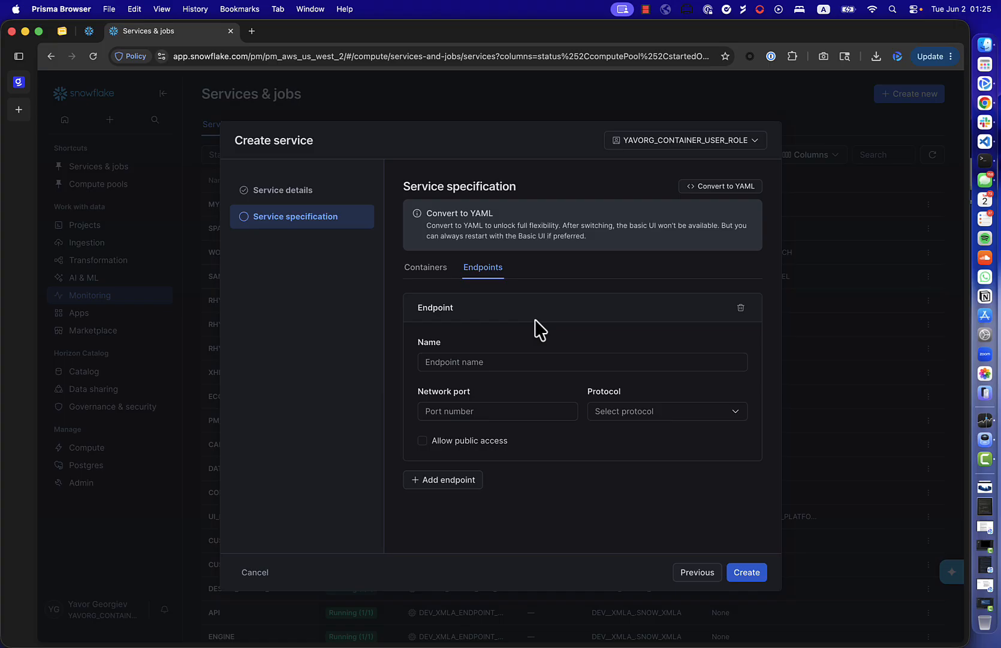
pyautogui.click(515, 361)
pyautogui.write('ui')
pyautogui.click(495, 405)
pyautogui.write('8080')
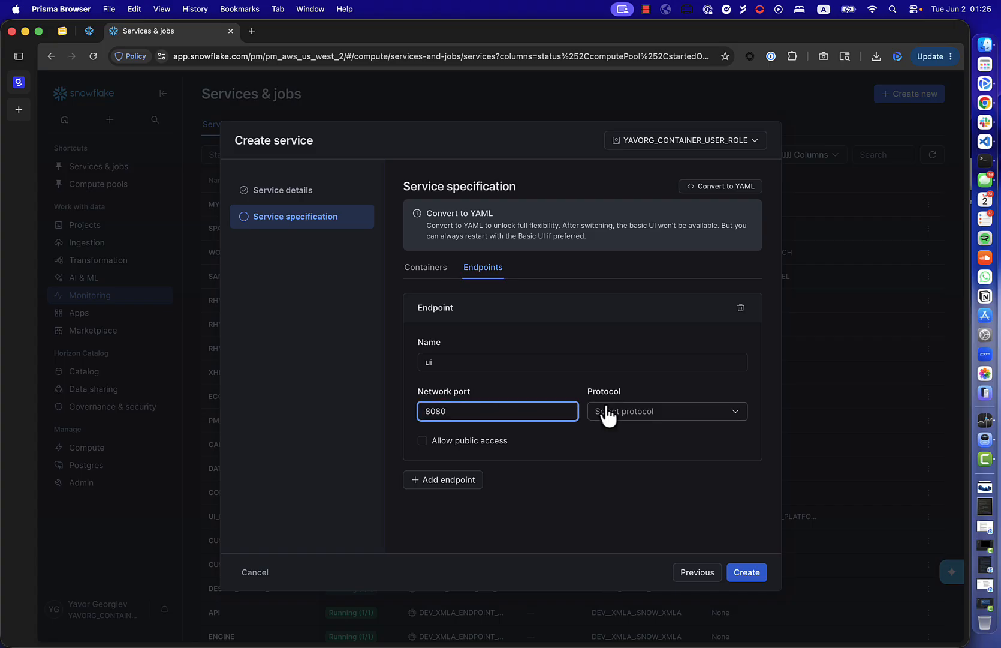
pyautogui.click(652, 414)
pyautogui.click(627, 462)
pyautogui.click(480, 445)
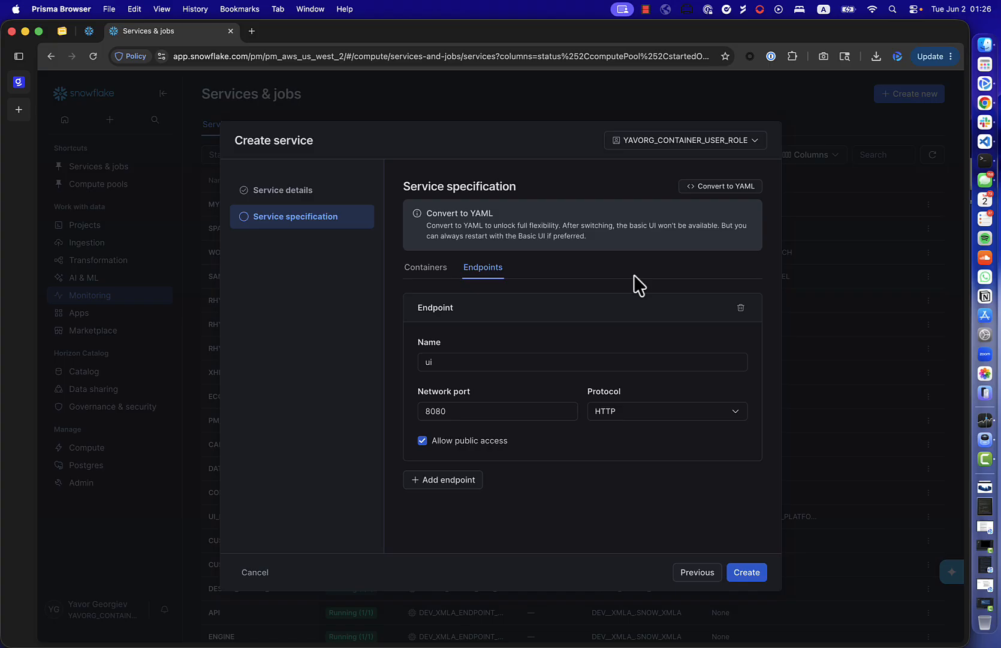
# - Convert the specification to YAML, append a top-level capabilities block with securityContext executeAsCaller: true, and create the service
pyautogui.click(731, 187)
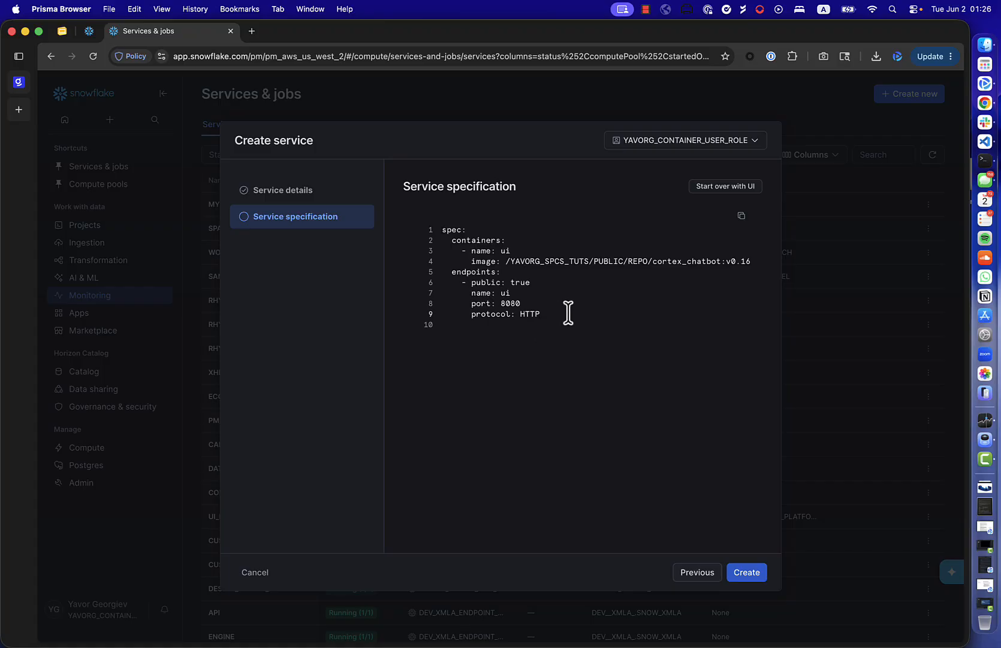
pyautogui.press('Return')
pyautogui.write('capabilities:   securityContext:     executeAsCaller: true')
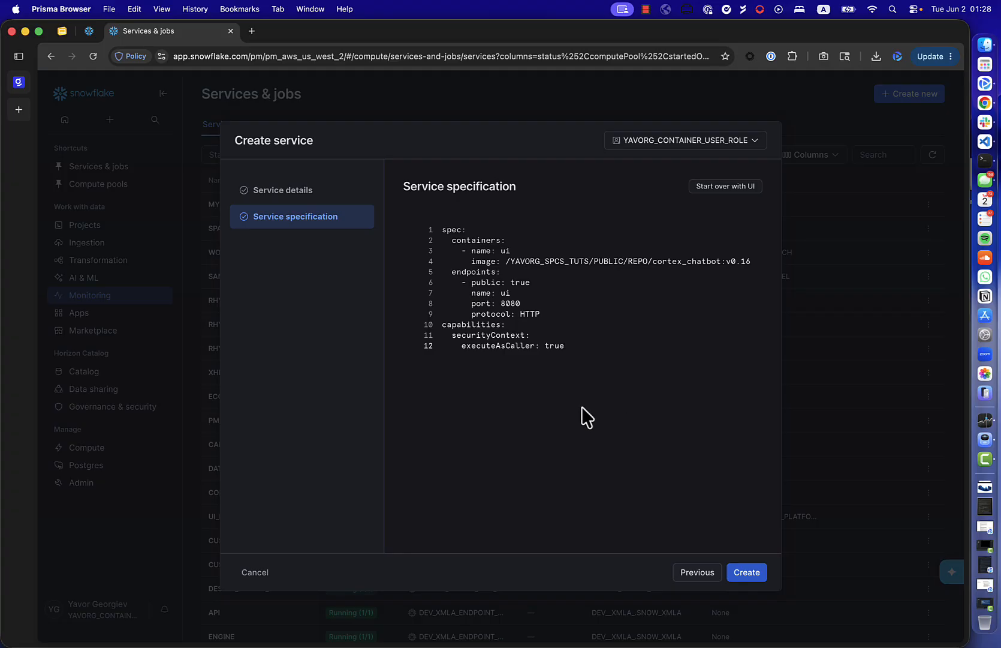
pyautogui.click(748, 574)
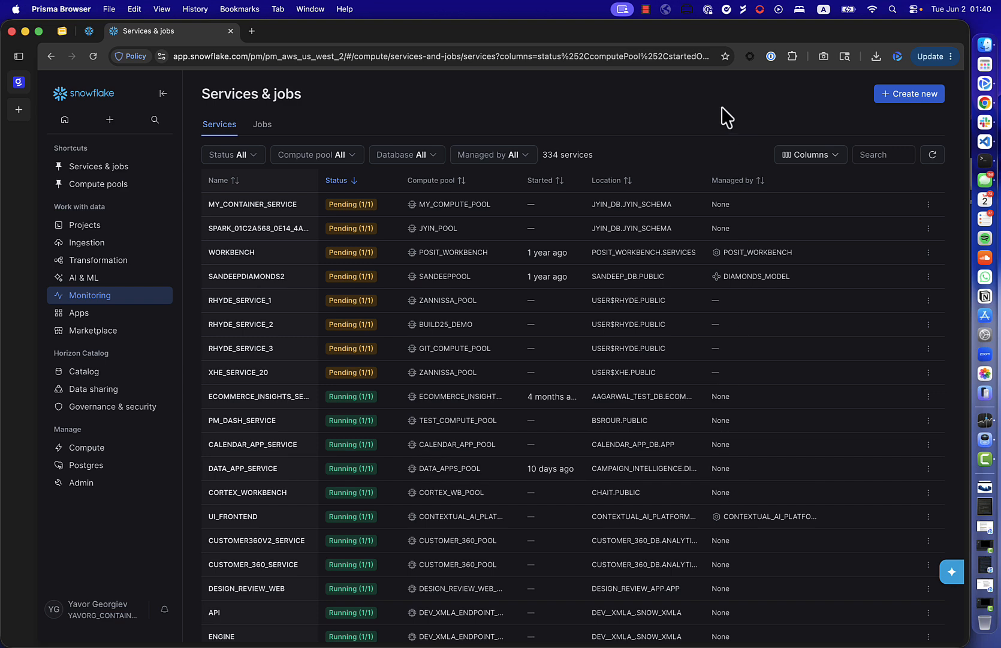
# - Filter the services list to the YAVORG compute pool
pyautogui.click(353, 155)
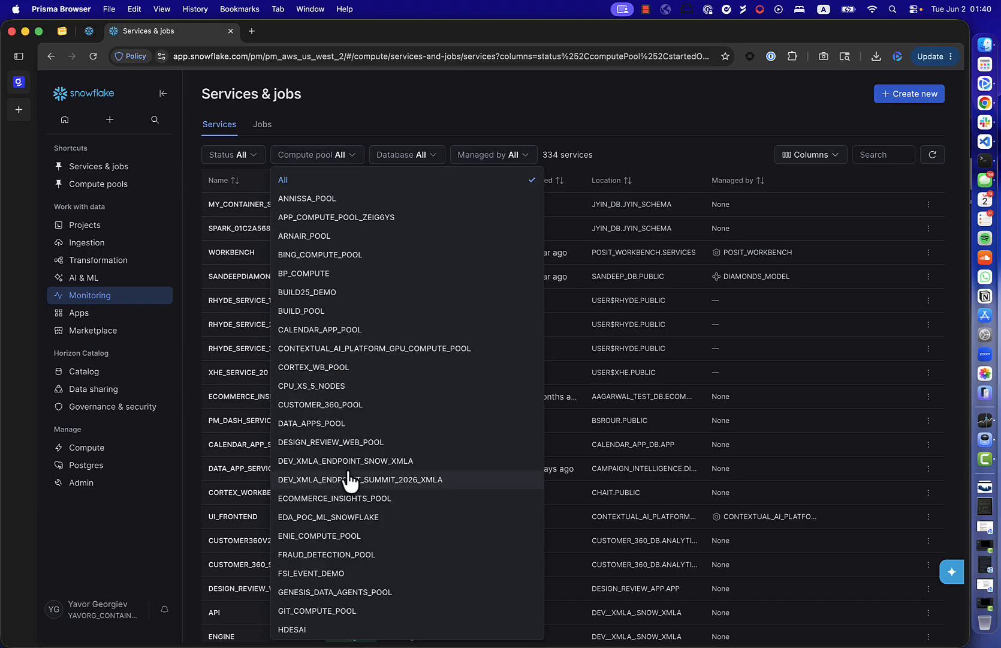
pyautogui.scroll(-15, 351, 477)
pyautogui.scroll(-5, 366, 557)
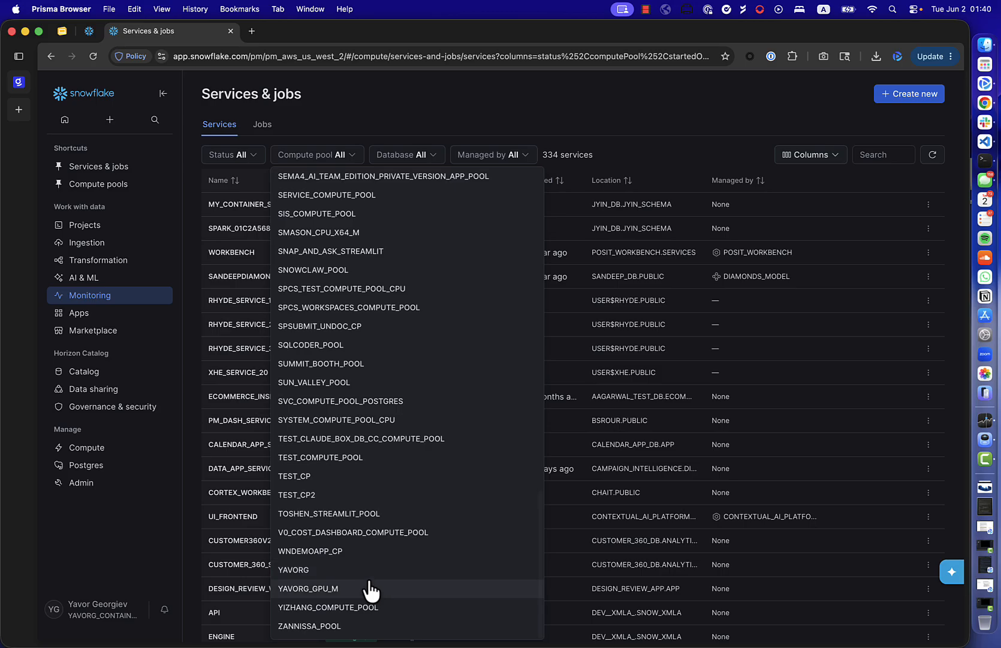
pyautogui.click(351, 571)
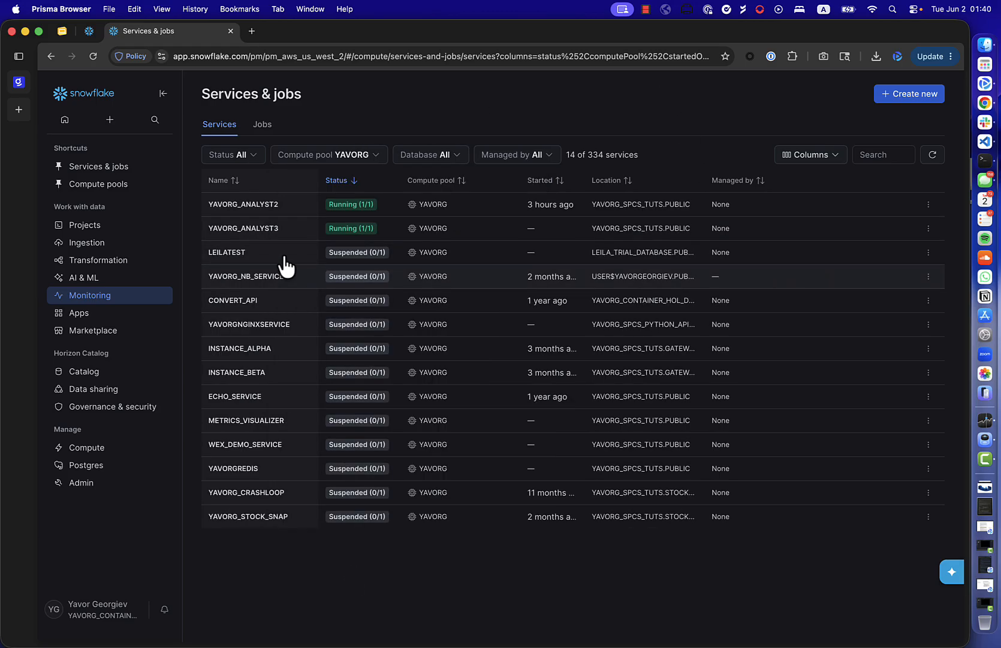
# - Open the YAVORG_ANALYST2 service and examine its container status, available management actions and chat endpoint details
pyautogui.click(297, 207)
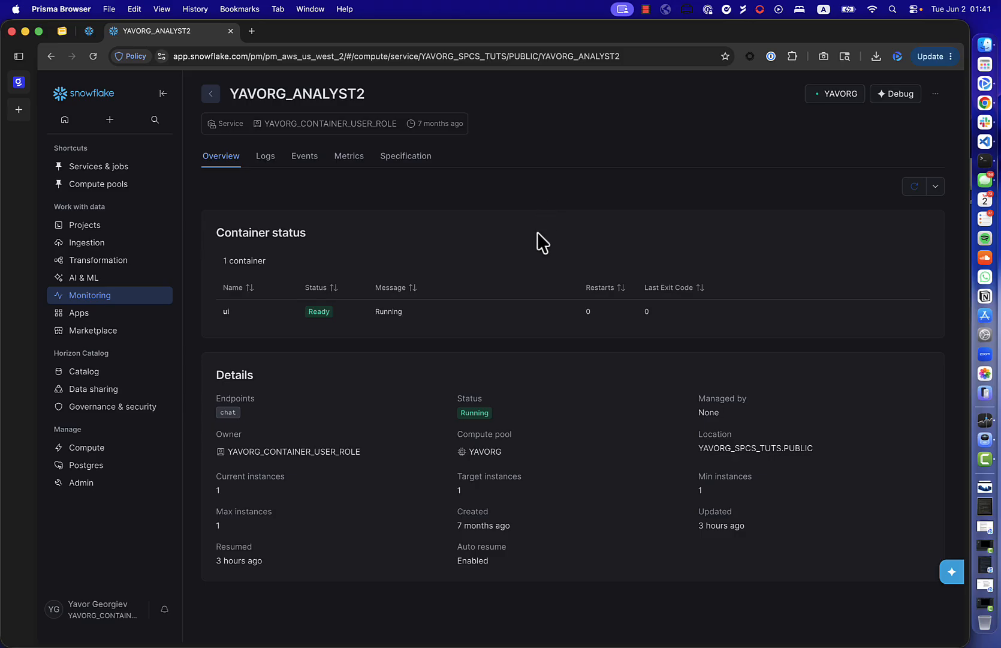
pyautogui.moveTo(238, 309)
pyautogui.click(936, 96)
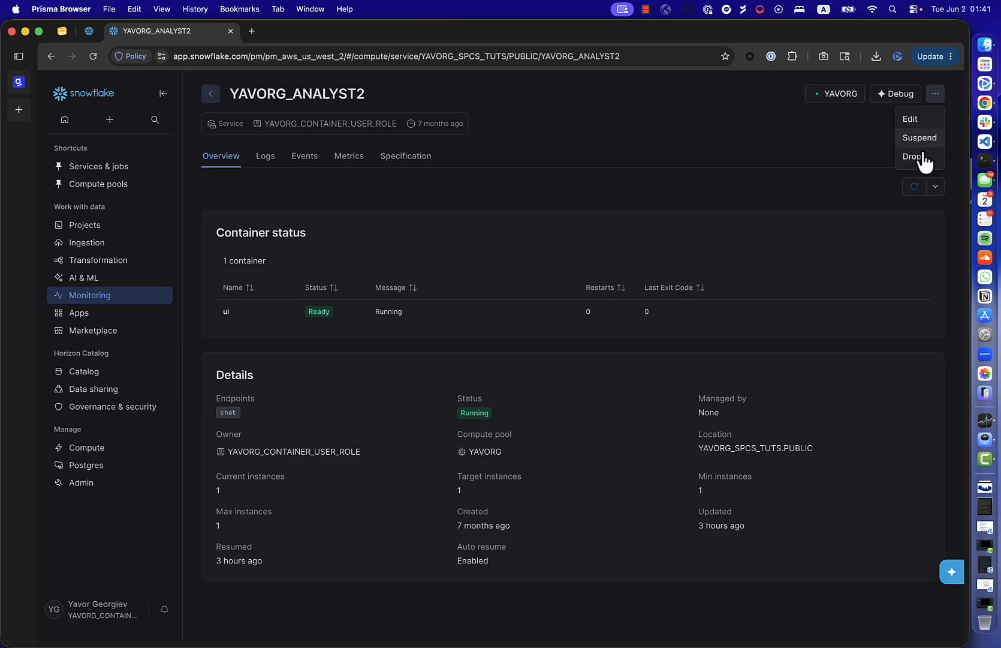
pyautogui.click(798, 135)
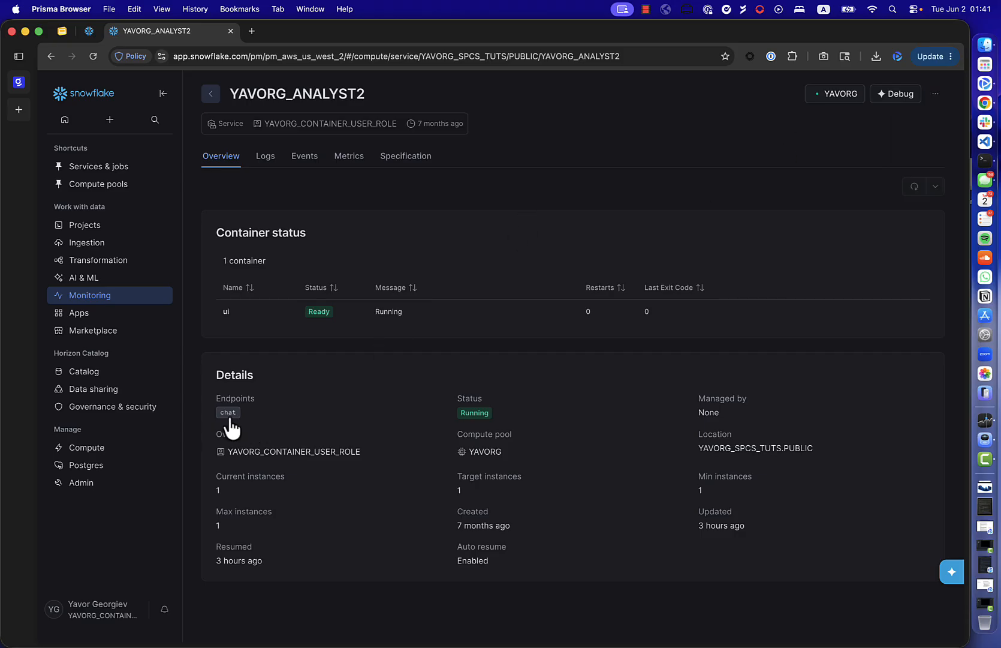
pyautogui.moveTo(230, 413)
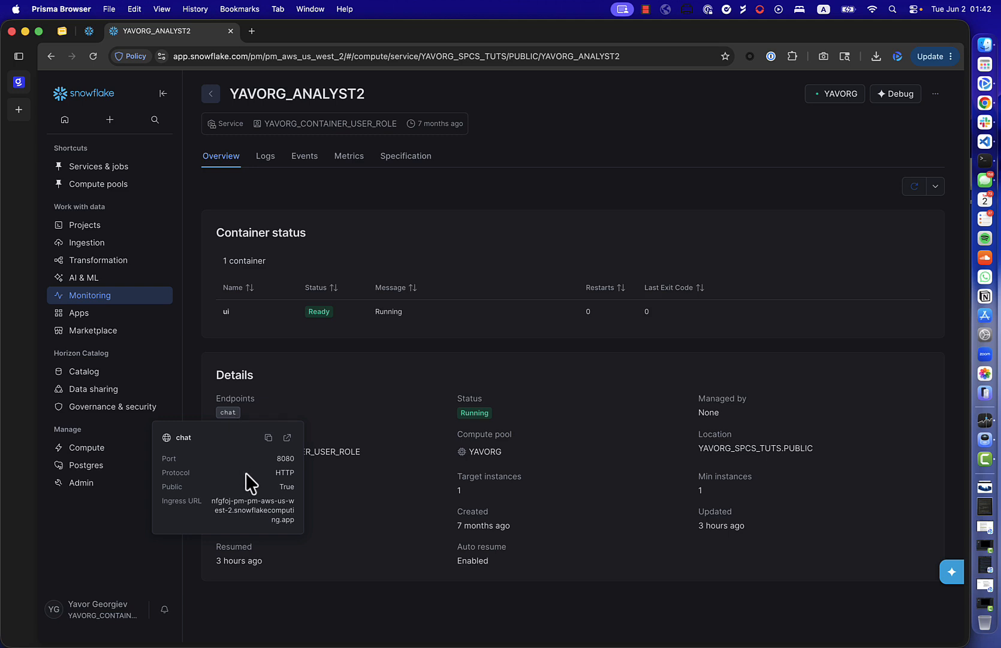
# - Open the service's chat endpoint, test the chatbot with "What questions can I ask?", and close the app page
pyautogui.click(287, 438)
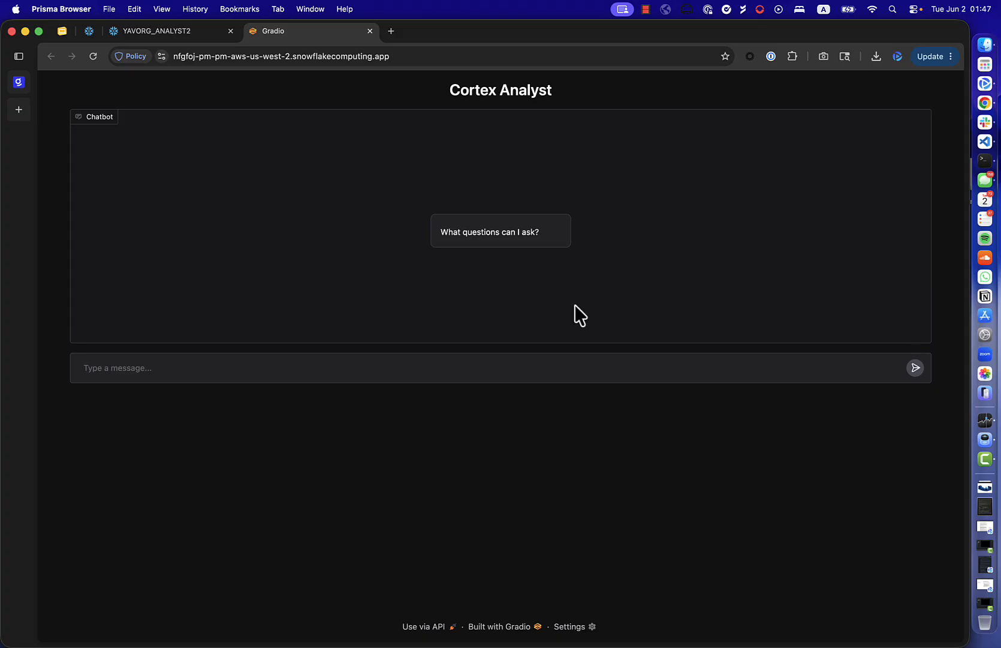
pyautogui.click(492, 239)
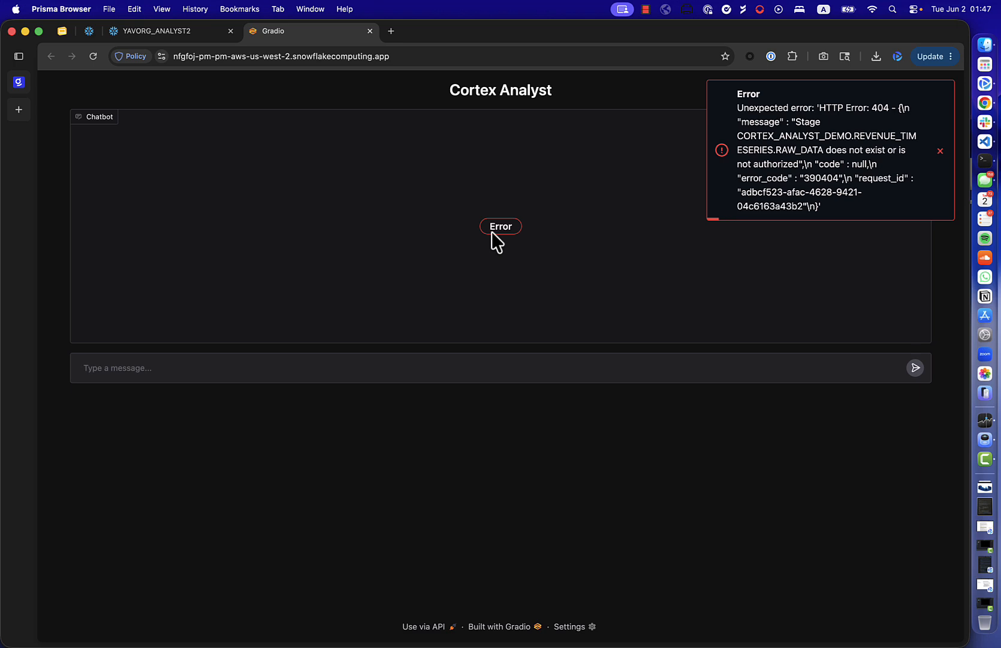
pyautogui.click(370, 31)
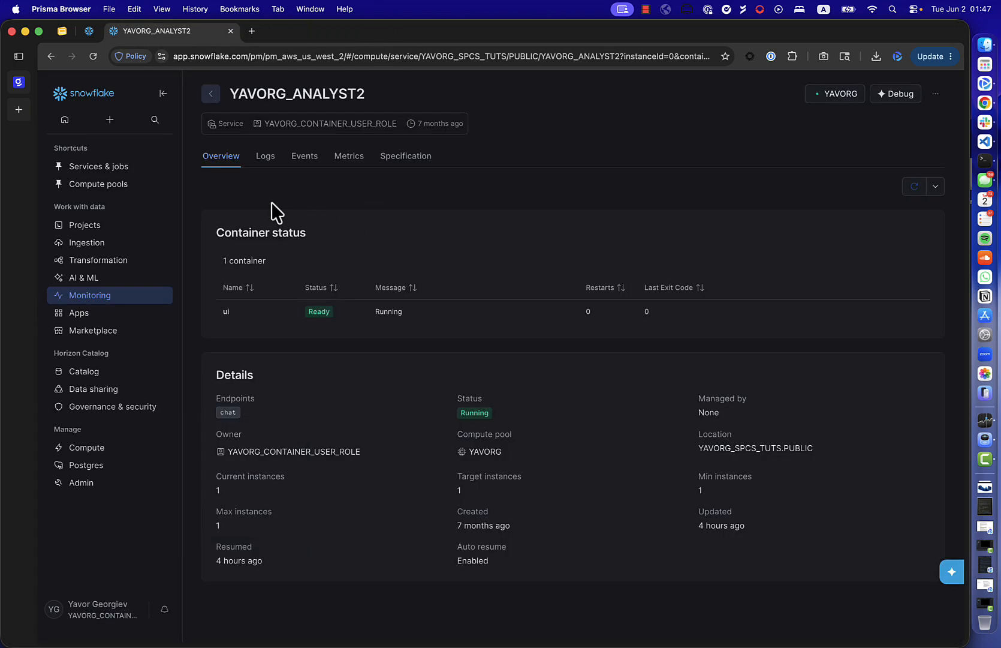
# - Highlight the chatbot.py line 208 trace entry in YAVORG_ANALYST2's live logs and show the historical logs for the last hour
pyautogui.click(269, 167)
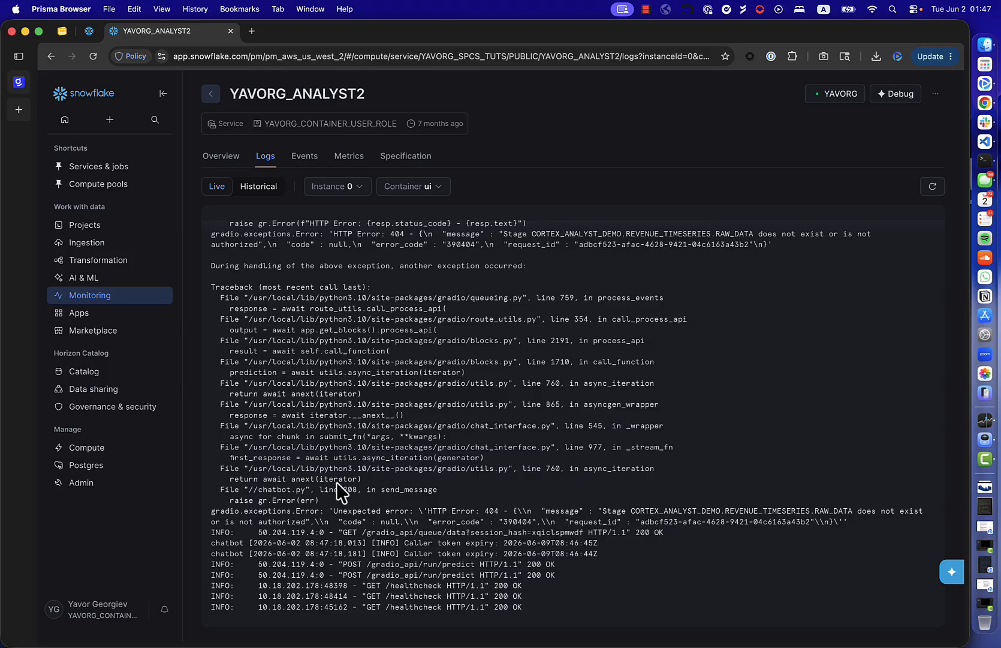
pyautogui.moveTo(219, 489); pyautogui.dragTo(446, 488)
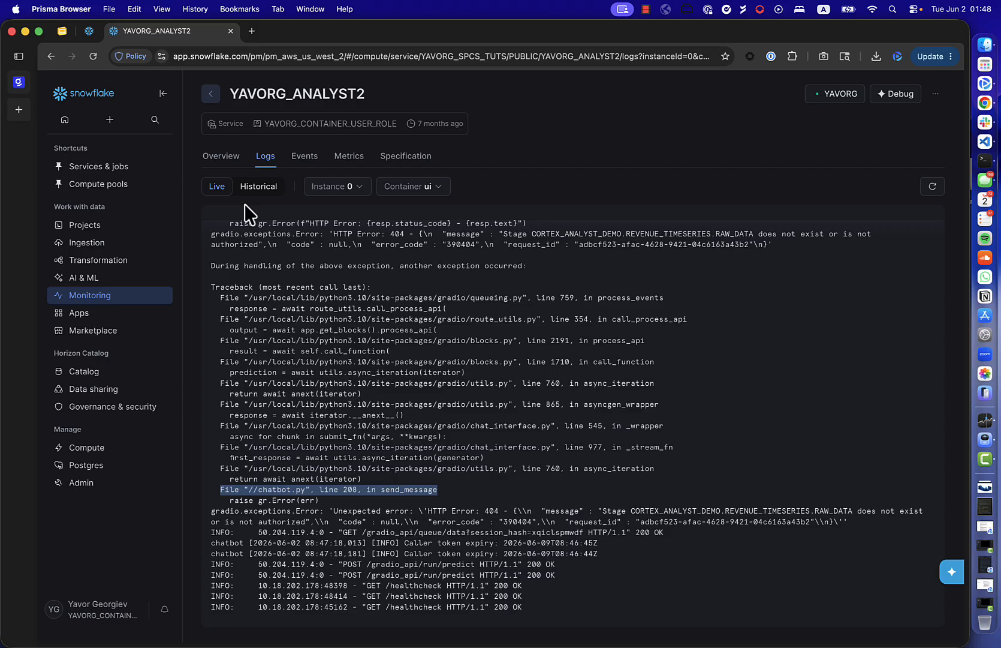
pyautogui.click(259, 189)
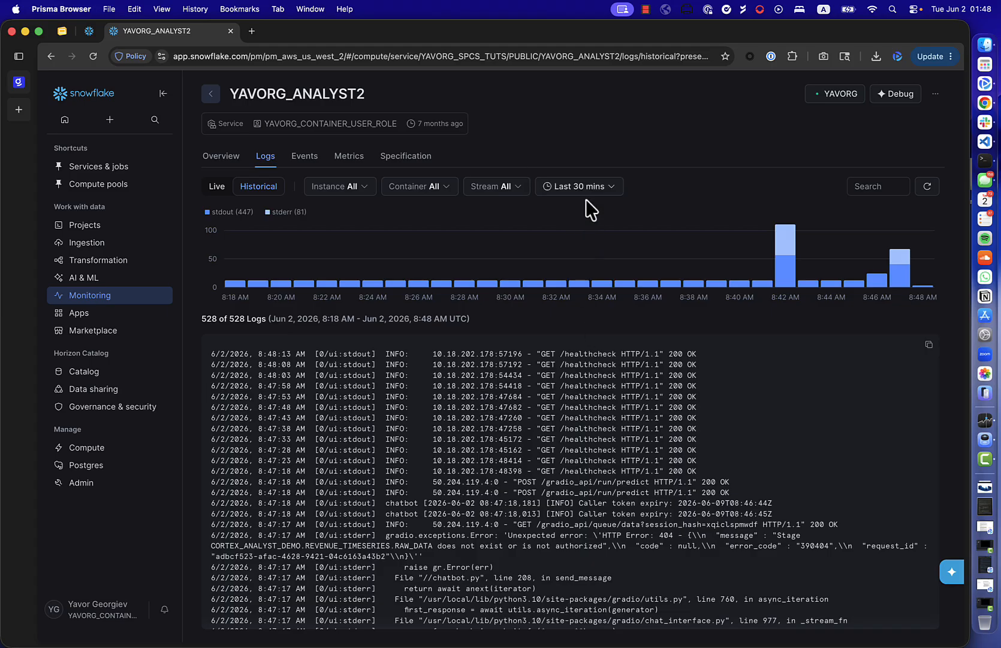
pyautogui.click(604, 187)
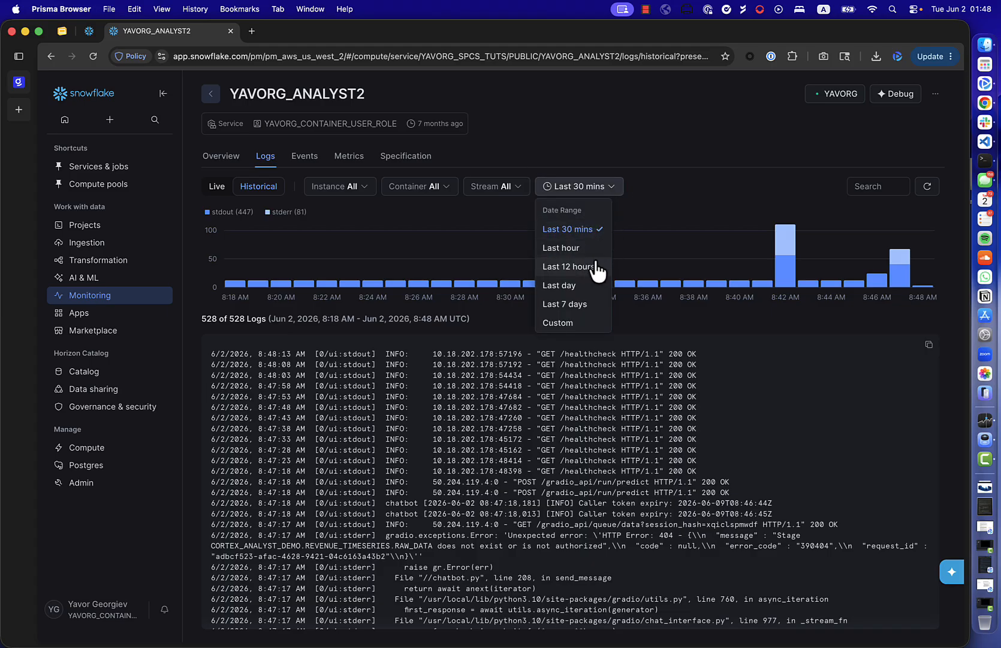
pyautogui.click(607, 246)
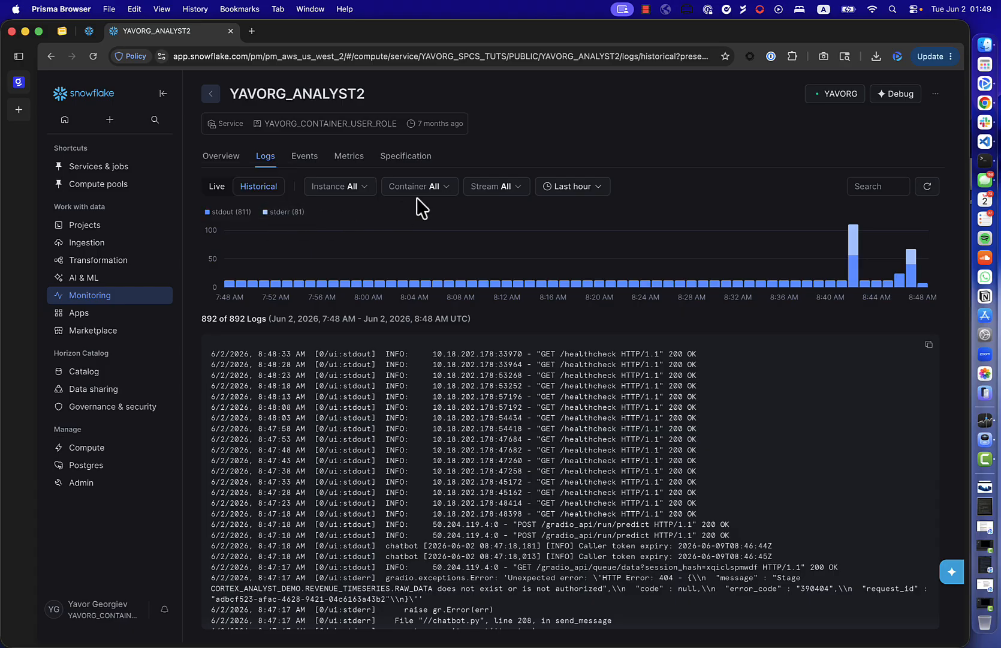
# - Filter the historical logs to the stderr stream and inspect the spikes in the log chart
pyautogui.click(483, 187)
pyautogui.click(492, 250)
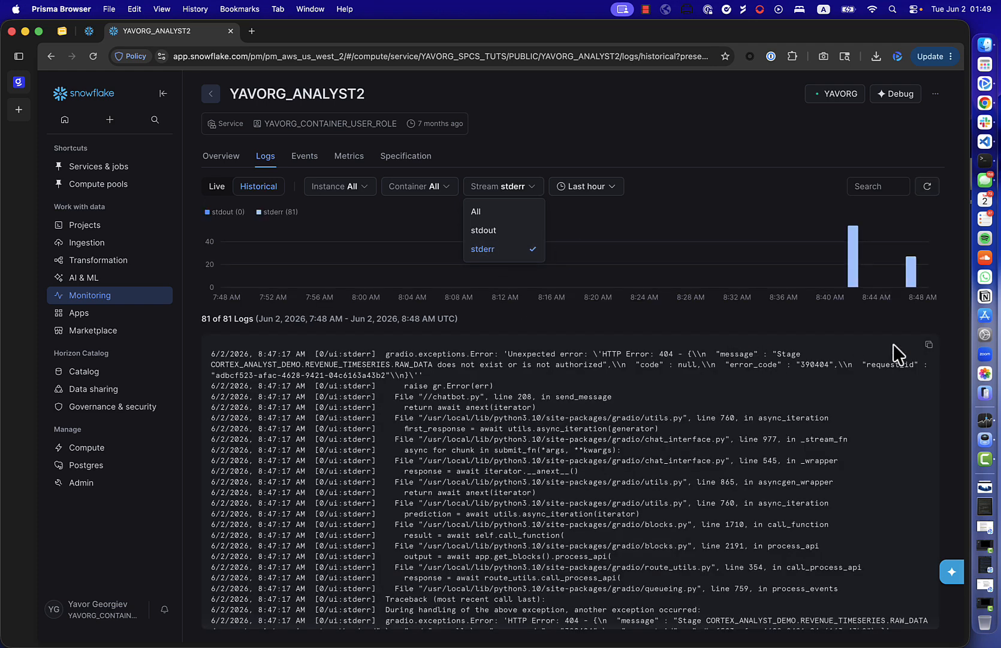
pyautogui.click(855, 333)
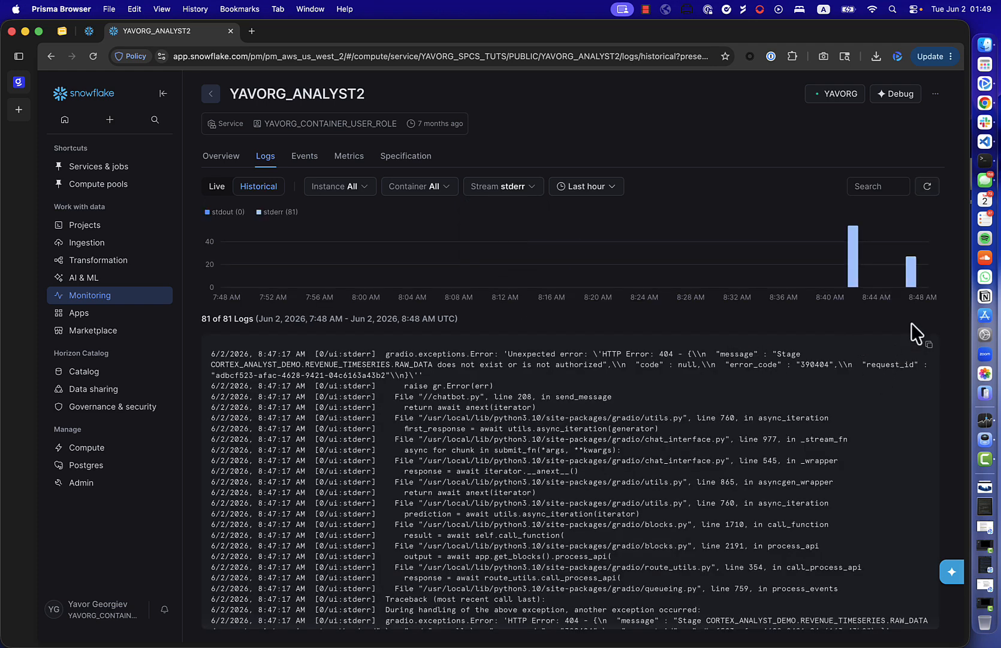
pyautogui.moveTo(912, 282)
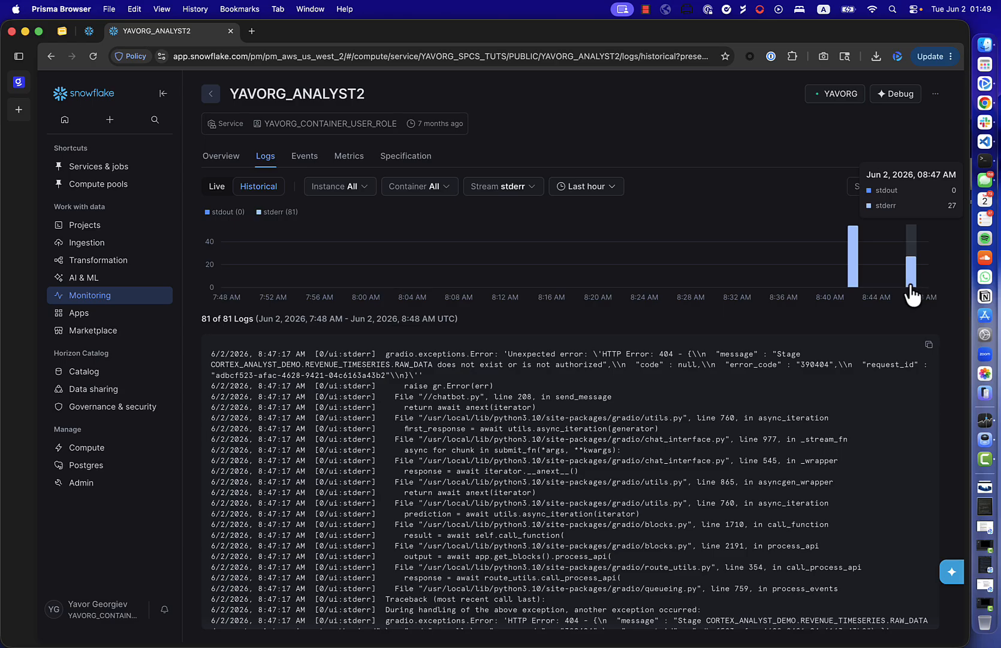
pyautogui.moveTo(856, 265)
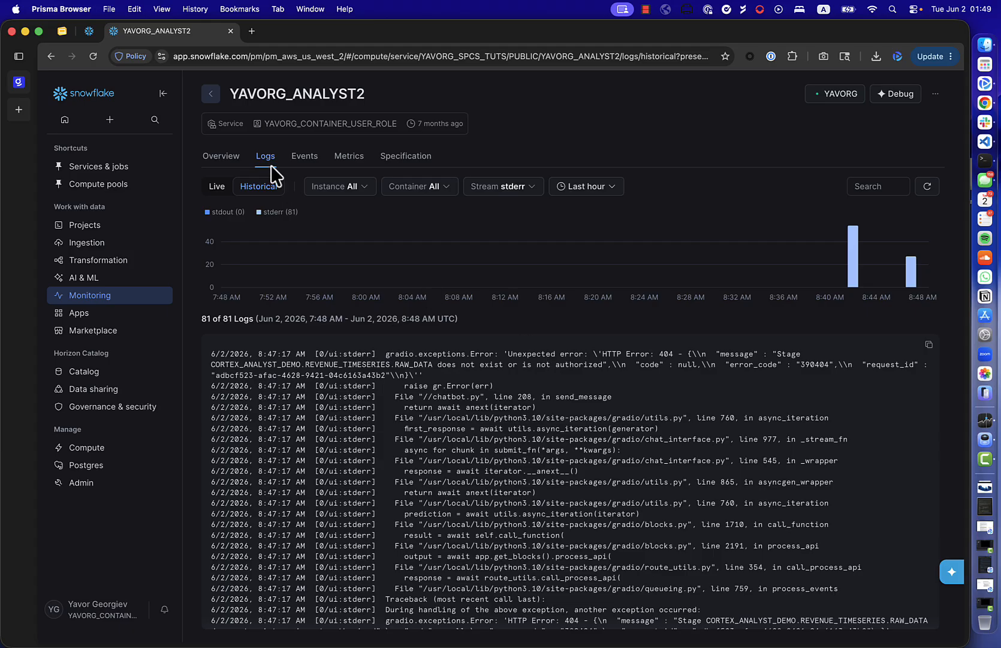
# - Return to the services and jobs overview, list the jobs, and open the most recently created PROCESS_VIDEO job
pyautogui.click(212, 94)
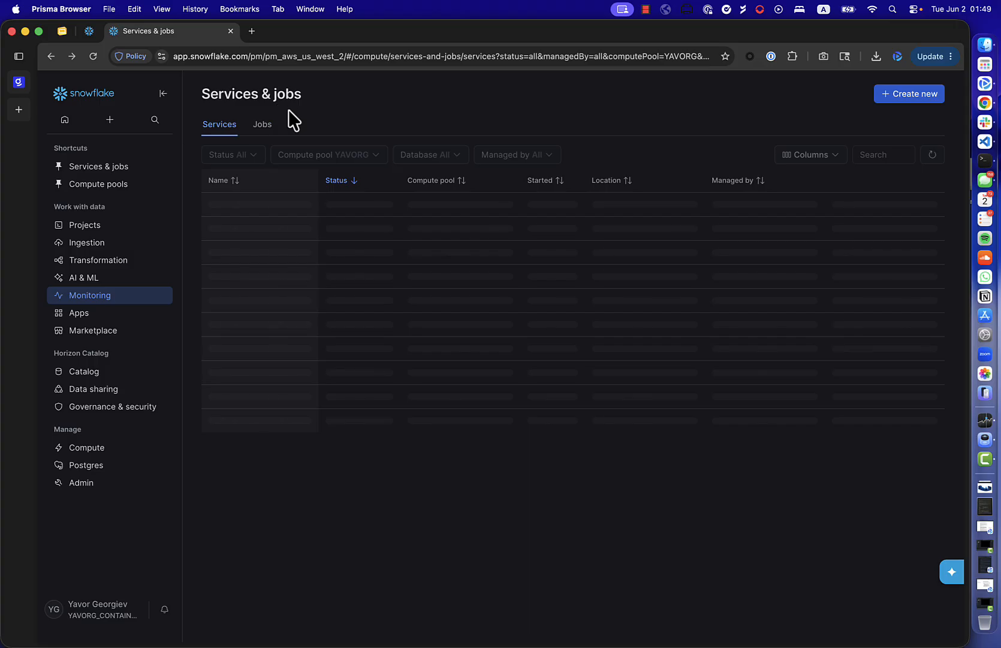
pyautogui.click(261, 125)
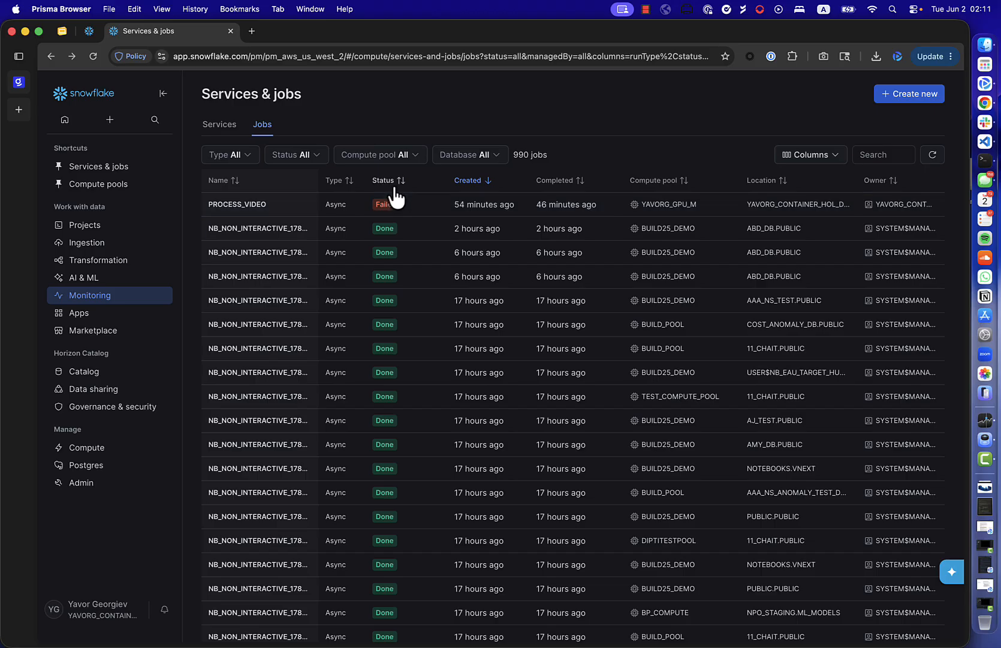
pyautogui.moveTo(495, 216)
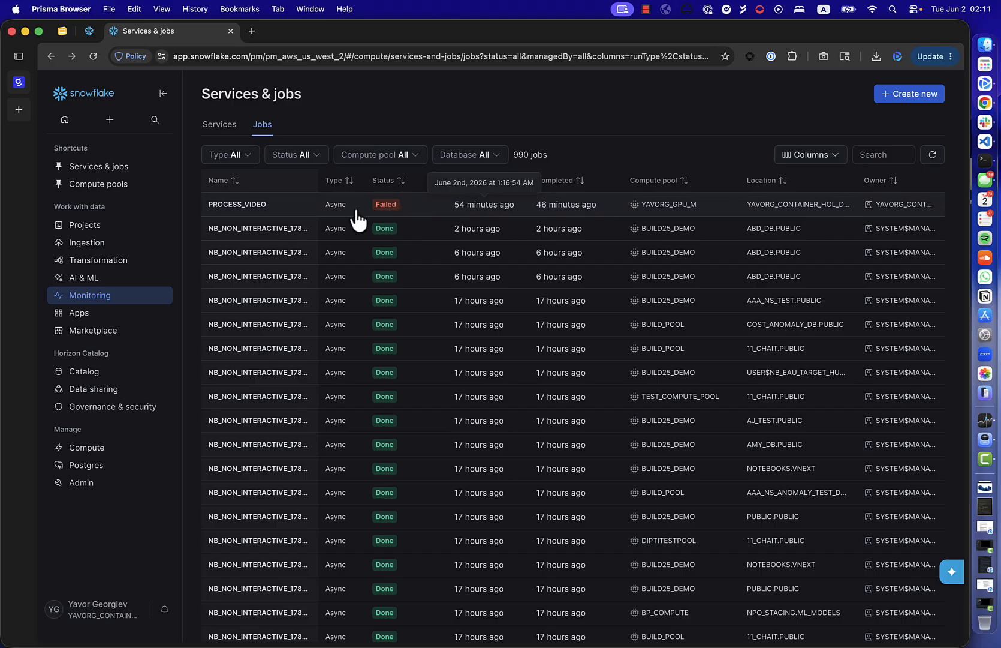
pyautogui.click(297, 204)
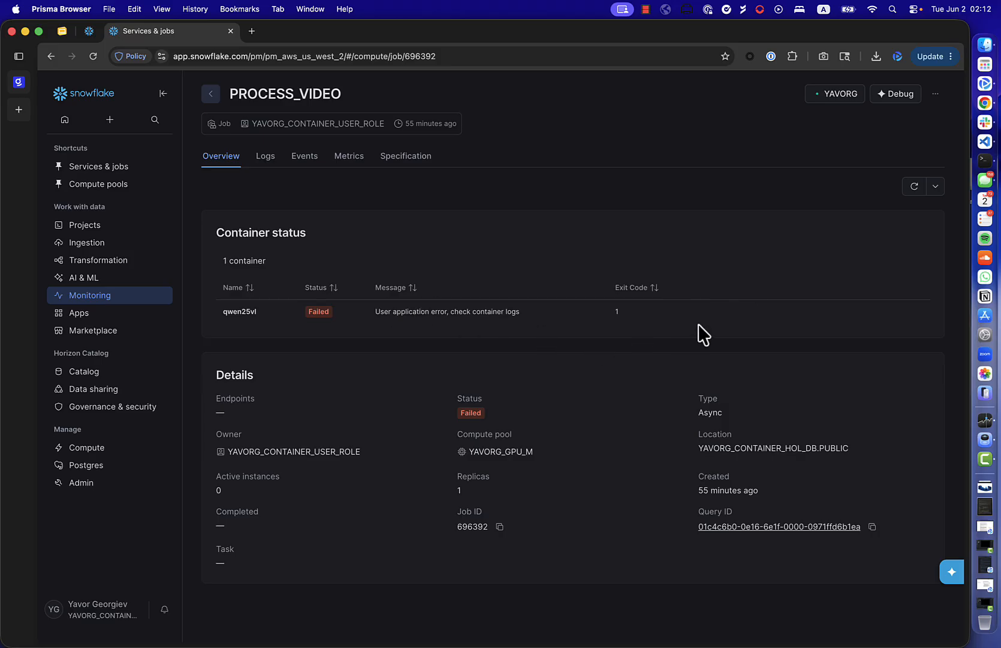
# - Examine the historical logs of the PROCESS_VIDEO job's qwen25vl container
pyautogui.click(723, 322)
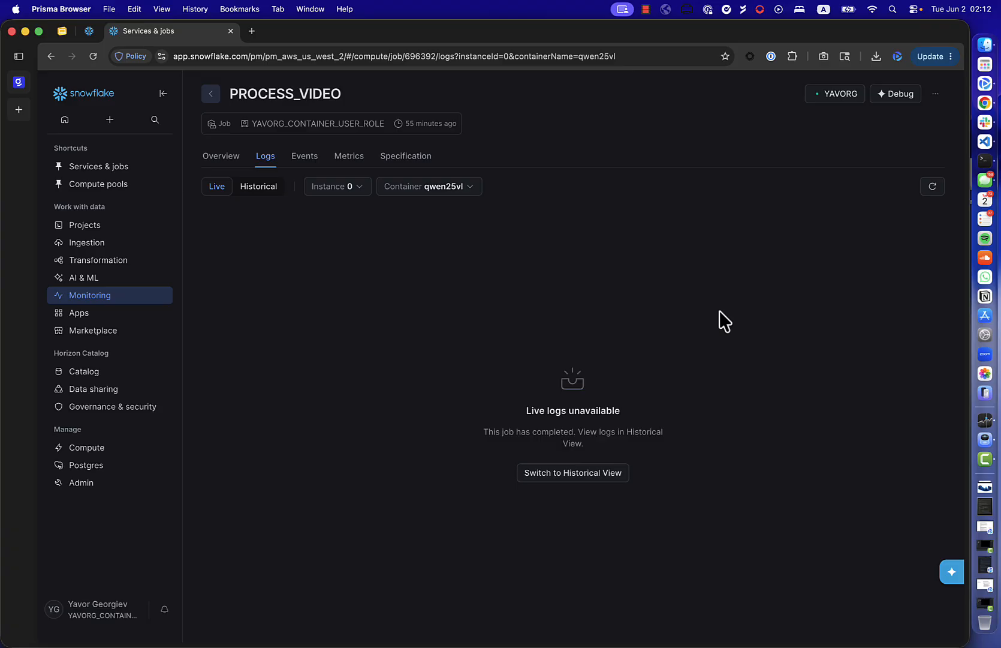
pyautogui.click(265, 202)
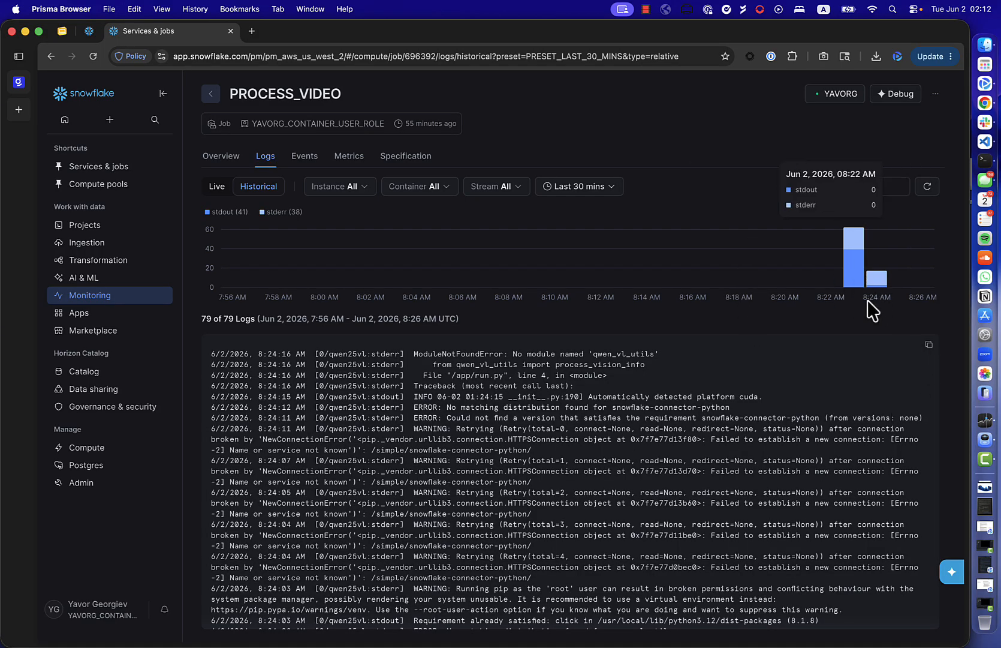
pyautogui.scroll(-5, 842, 460)
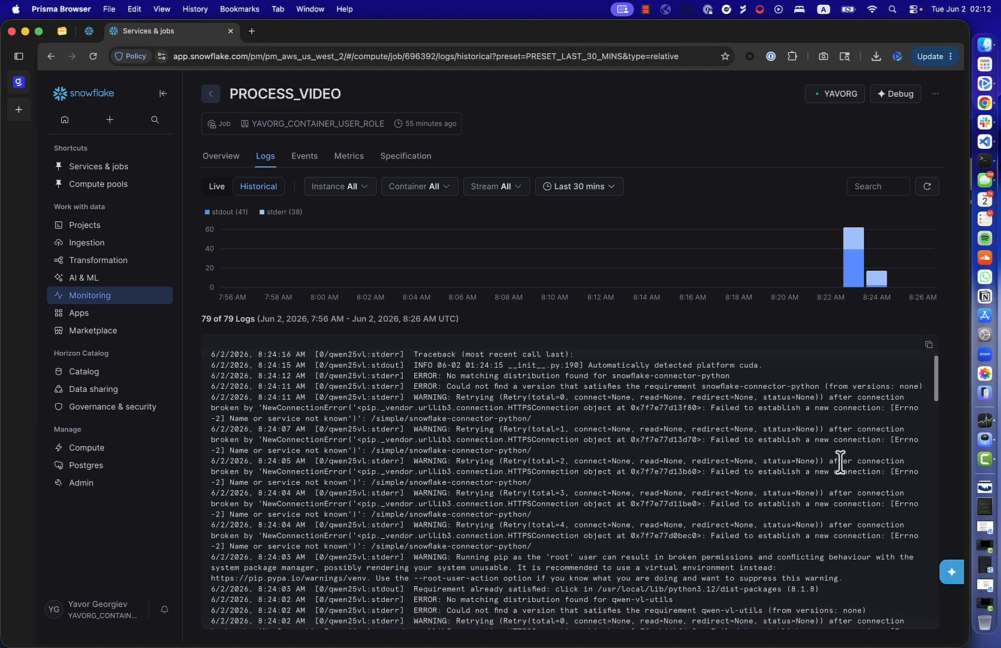
pyautogui.scroll(5, 842, 459)
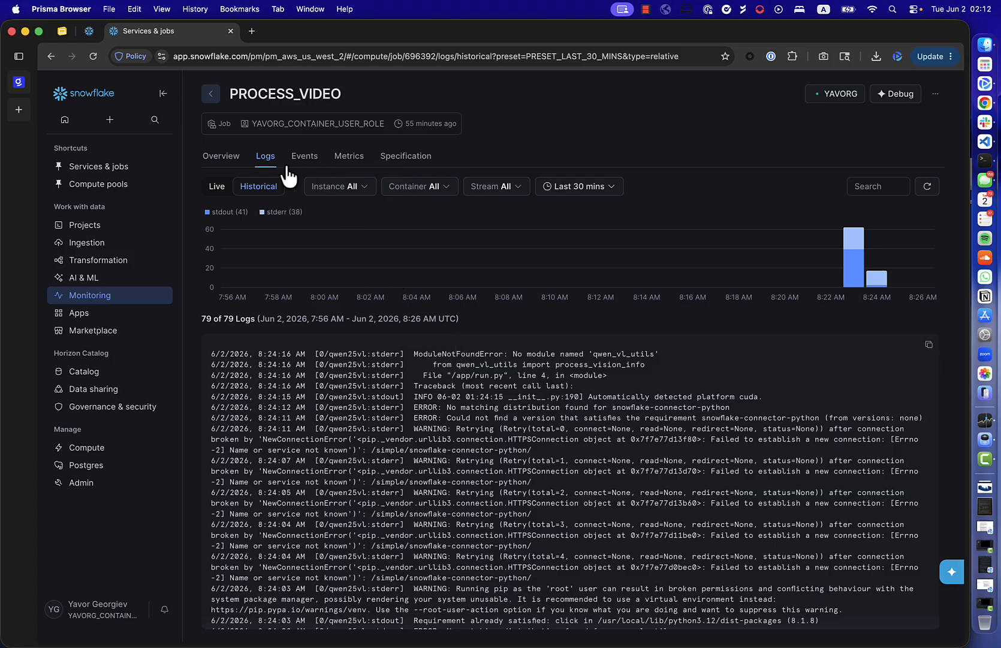
# - Review the event history of the PROCESS_VIDEO job and close its browser page
pyautogui.click(212, 97)
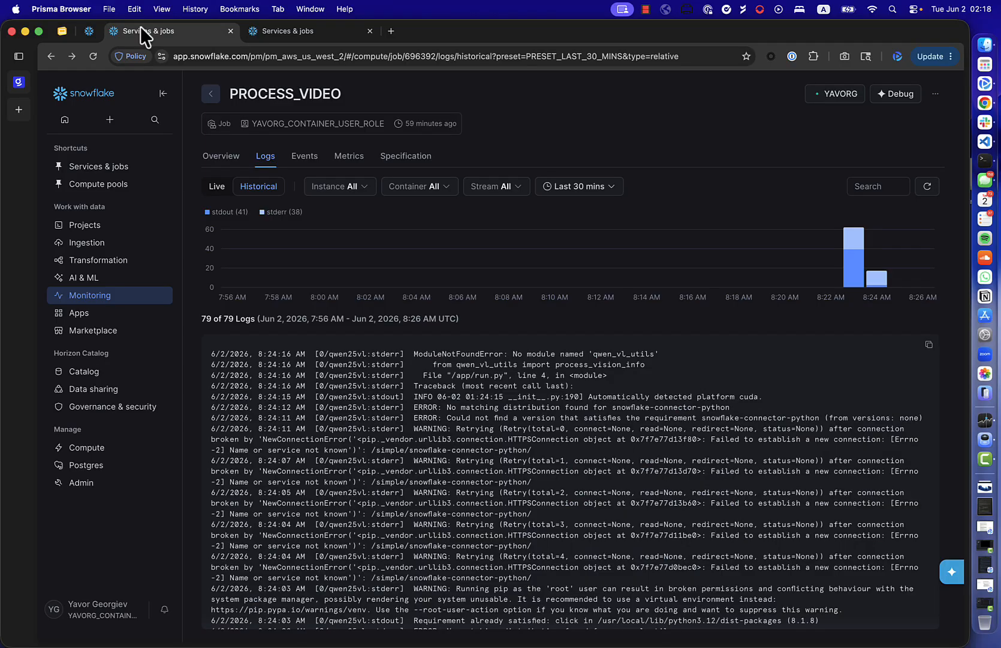
pyautogui.click(304, 159)
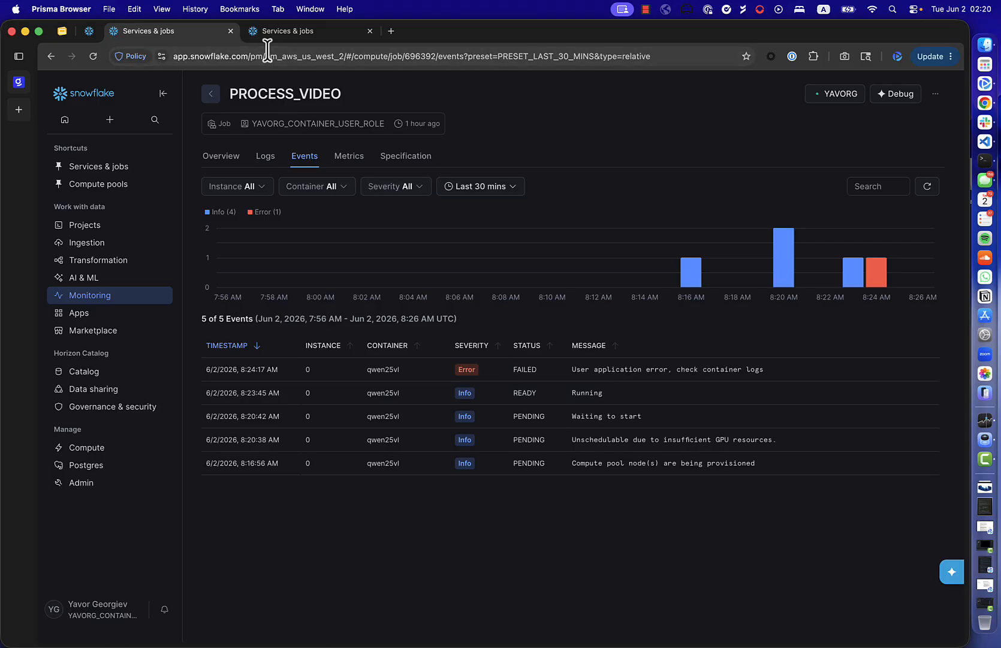
pyautogui.click(231, 31)
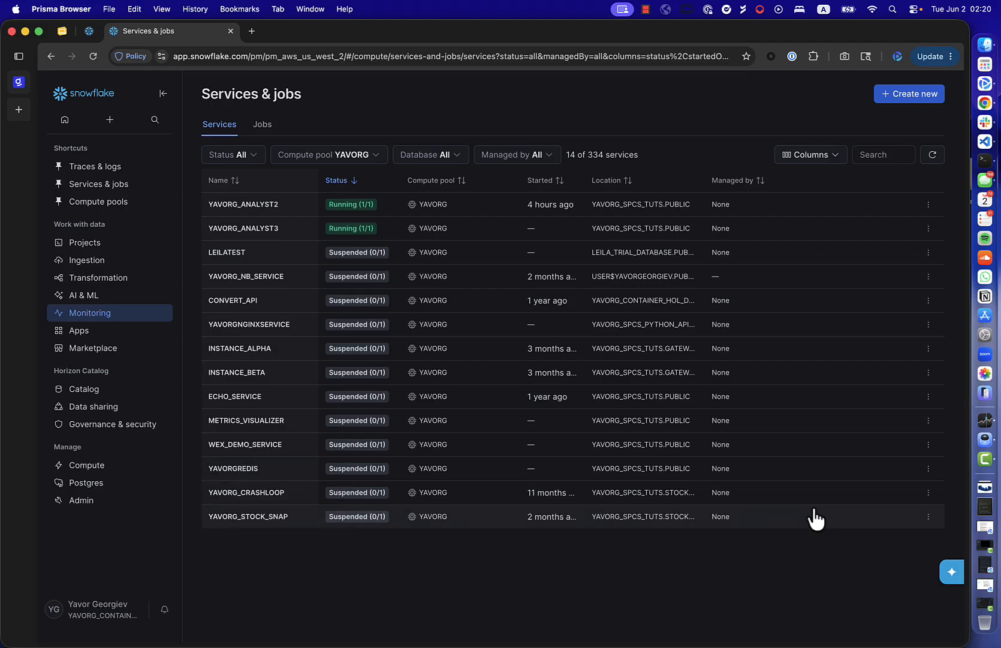
# - Resume the suspended YAVORG_CRASHLOOP service and confirm the action
pyautogui.click(928, 492)
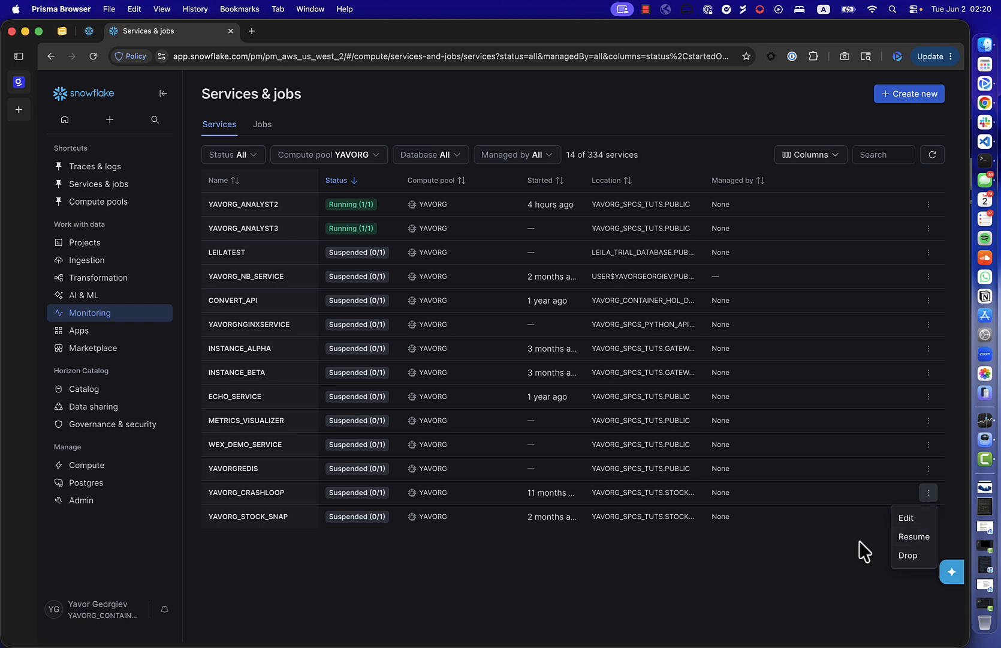
pyautogui.click(929, 538)
pyautogui.click(604, 411)
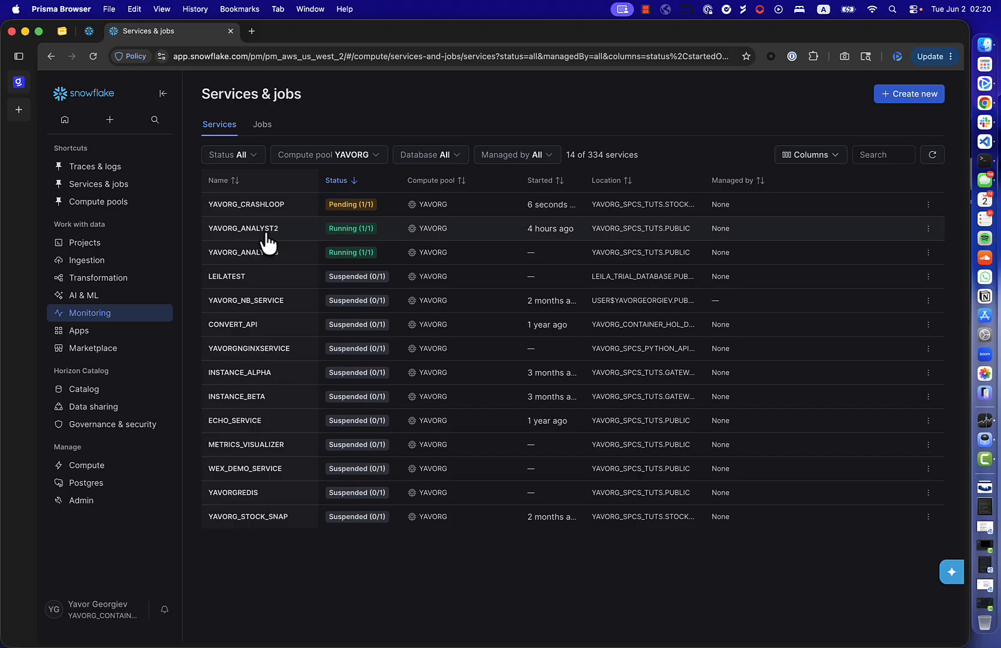
# - Open the YAVORG_CRASHLOOP service, examine its container status and events, and refresh the event list
pyautogui.click(298, 213)
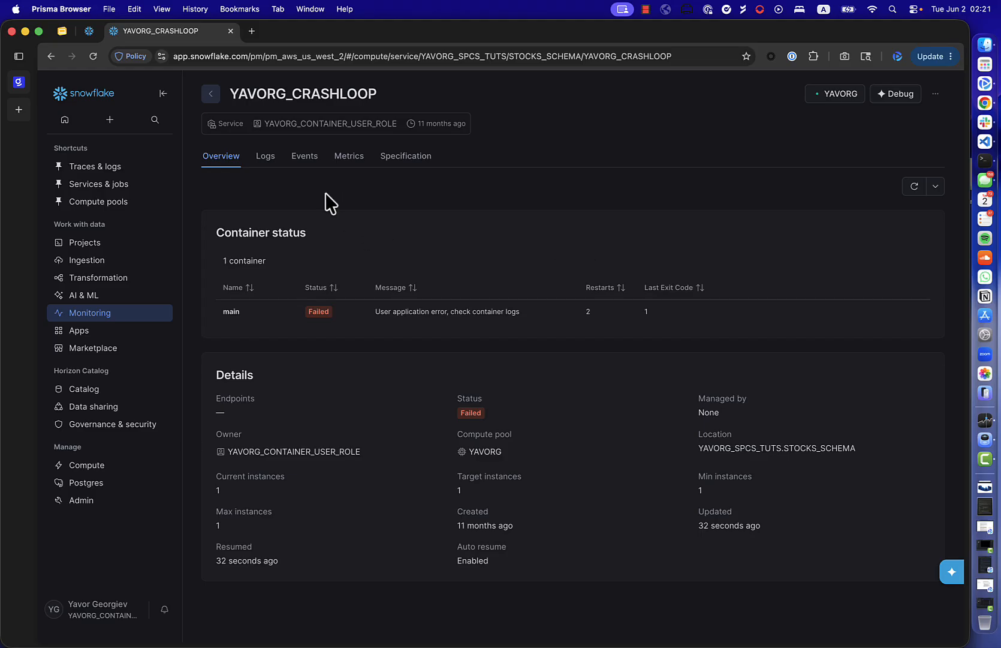
pyautogui.click(305, 157)
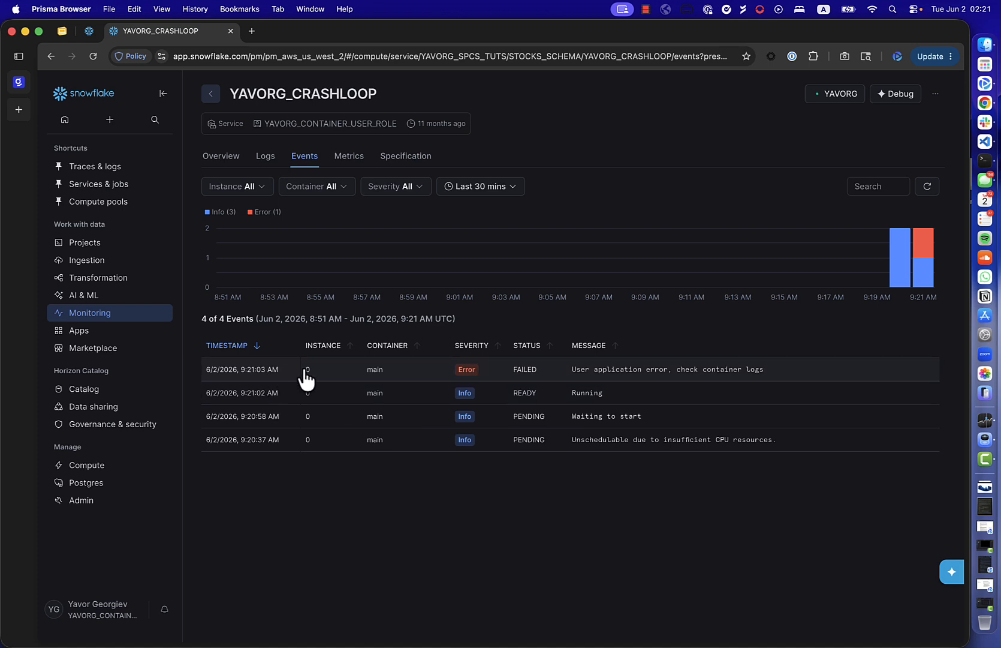
pyautogui.click(928, 186)
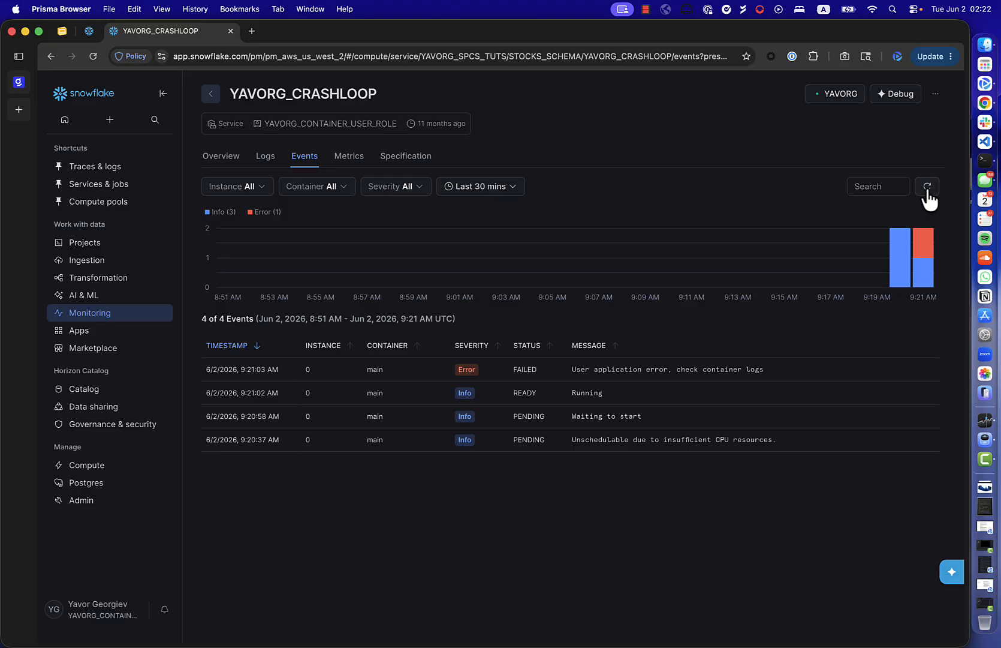
pyautogui.click(927, 187)
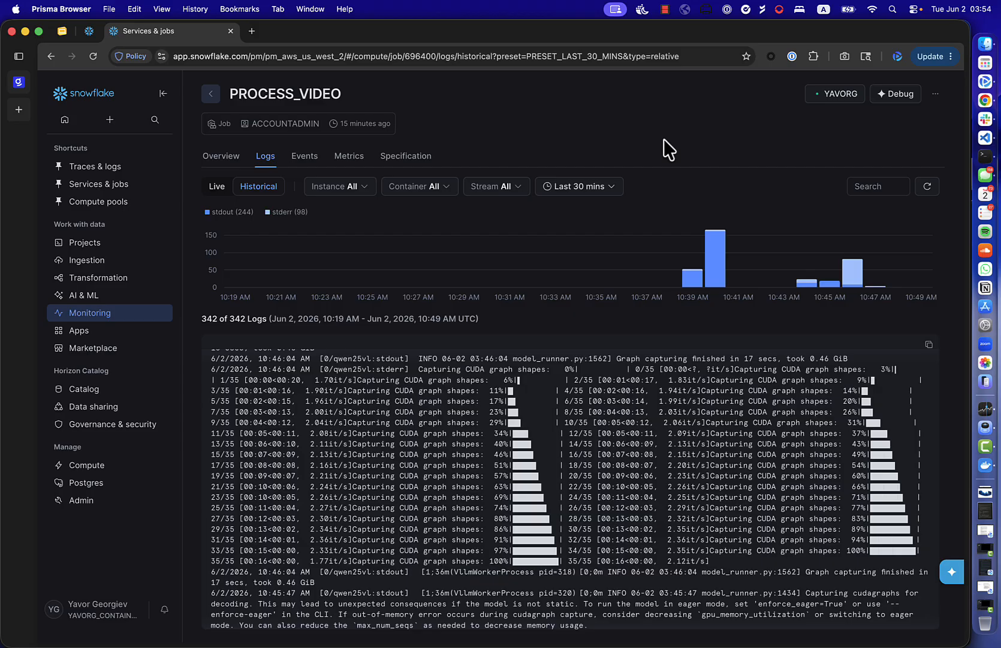
# - Examine the CPU, memory, GPU utilization and GPU memory charts in the PROCESS_VIDEO job's metrics
pyautogui.click(349, 157)
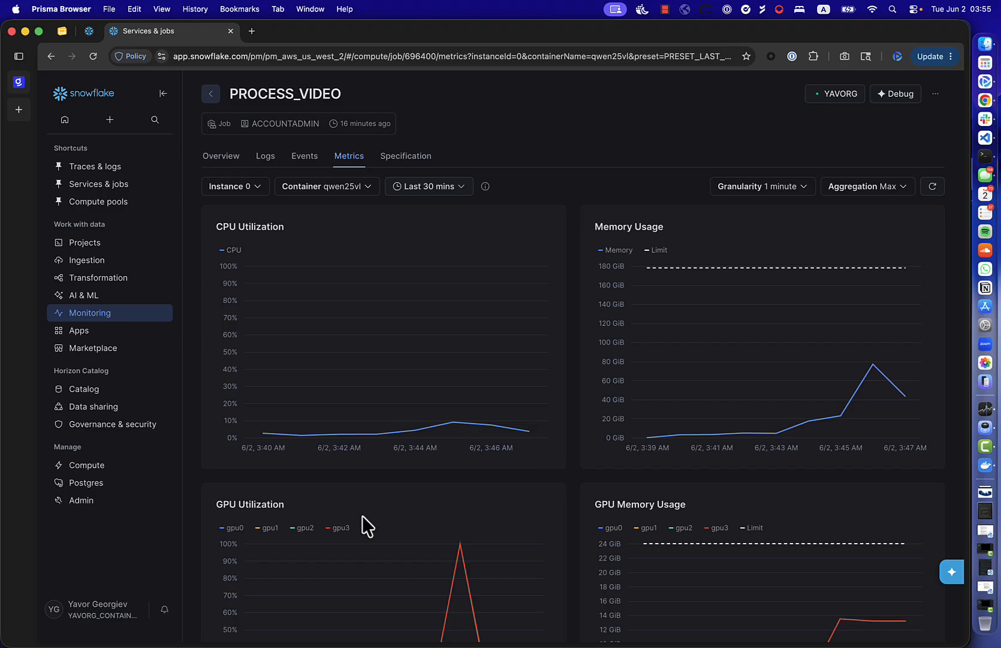
pyautogui.scroll(-3, 646, 544)
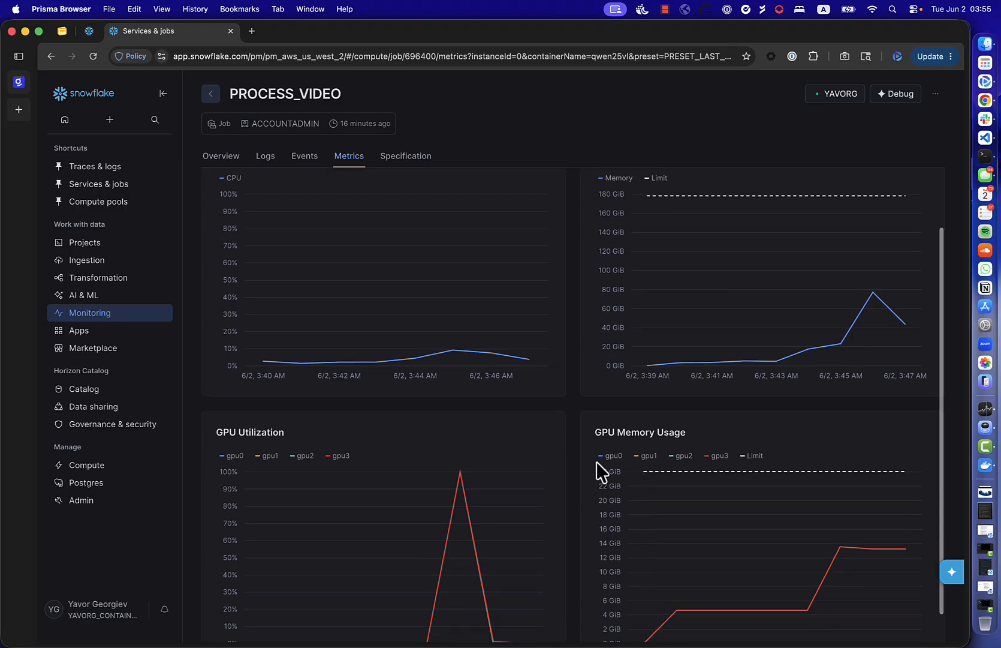
pyautogui.scroll(-1, 581, 419)
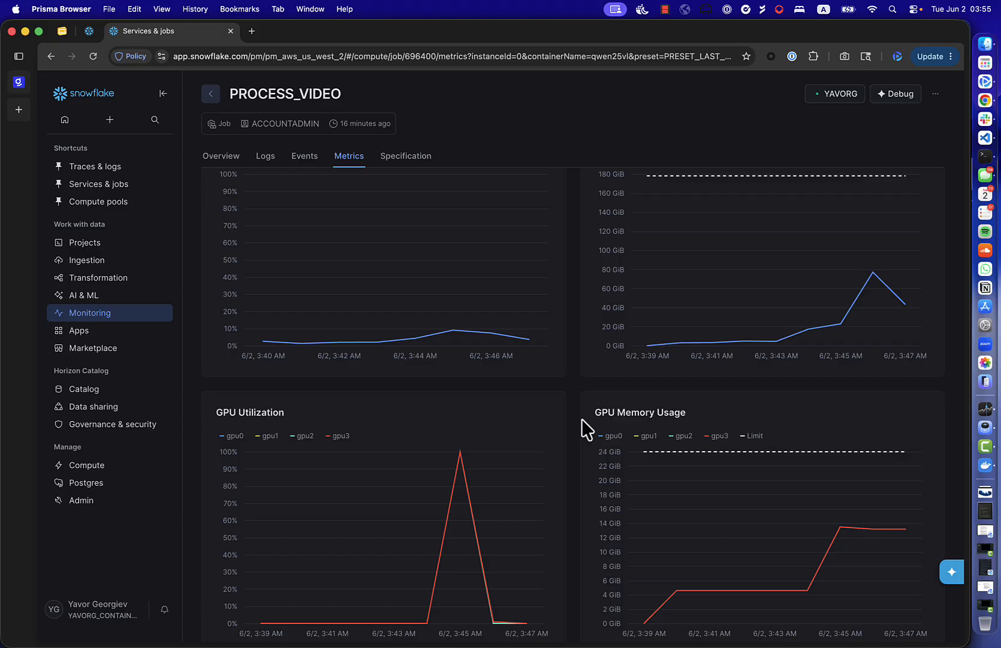
pyautogui.scroll(3, 570, 407)
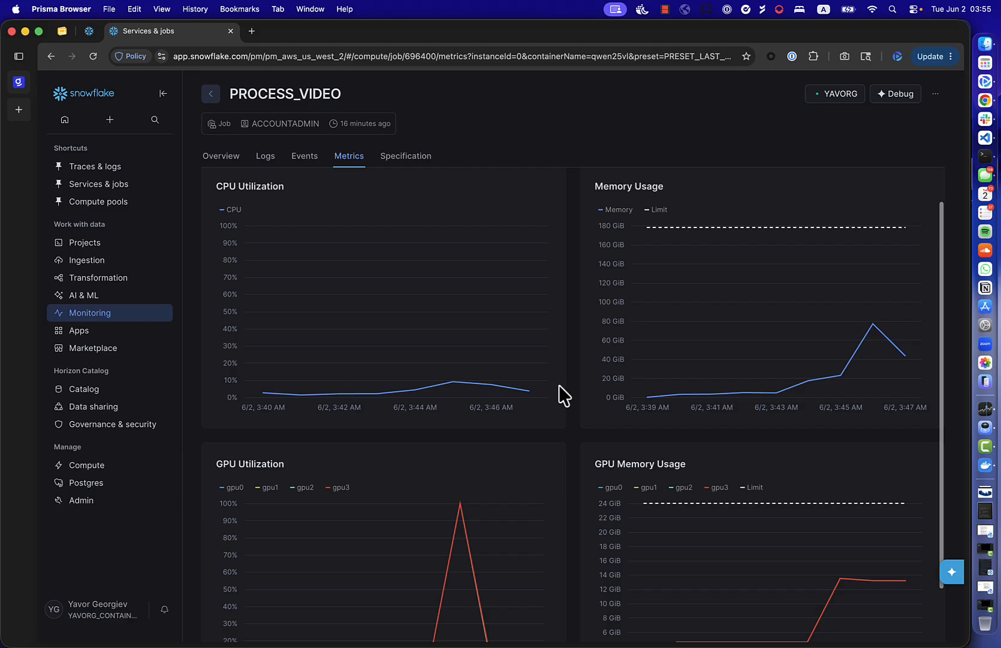
# - Open the PROCESS_VIDEO job's specification and highlight the metricConfig block with the "system" group under platformMonitor
pyautogui.click(414, 161)
pyautogui.scroll(-3, 501, 389)
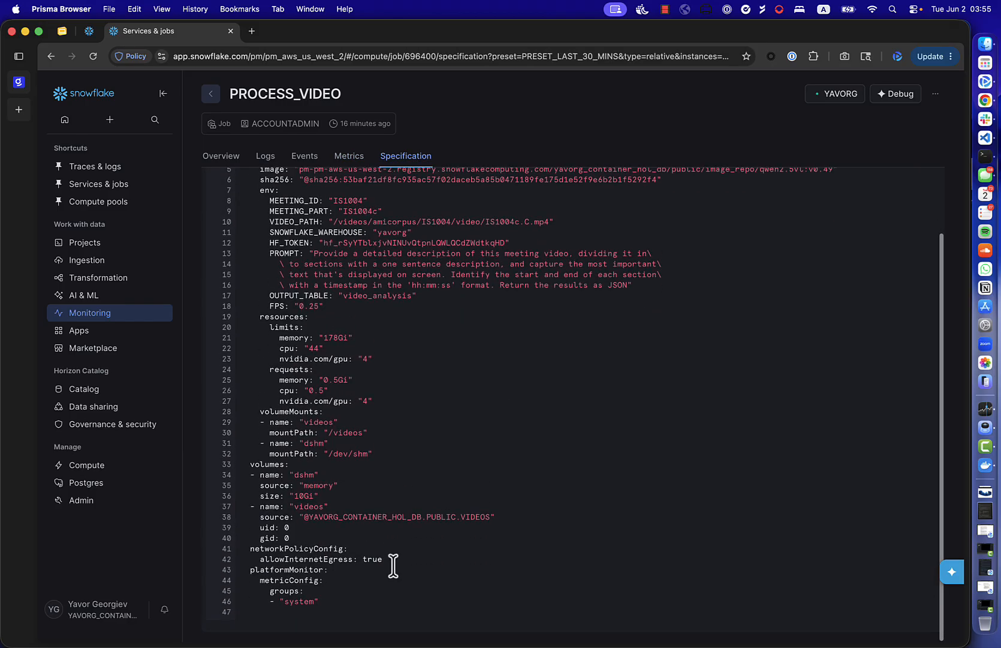
pyautogui.moveTo(250, 577); pyautogui.dragTo(328, 604)
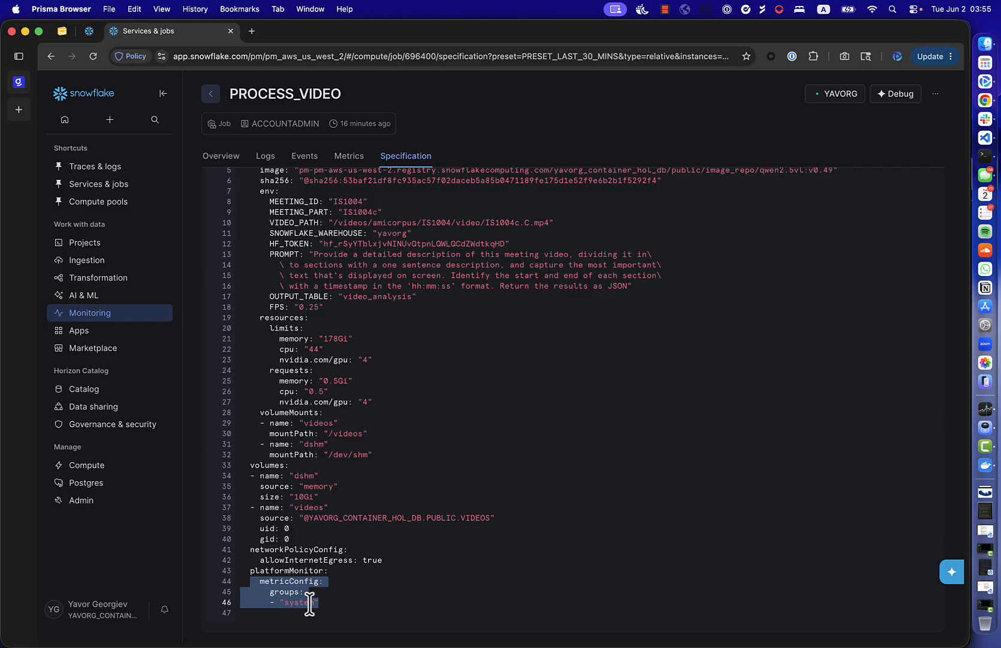
# - Highlight the "system" group value in the specification and return to the PROCESS_VIDEO job's metrics to examine the memory and GPU charts
pyautogui.doubleClick(309, 603)
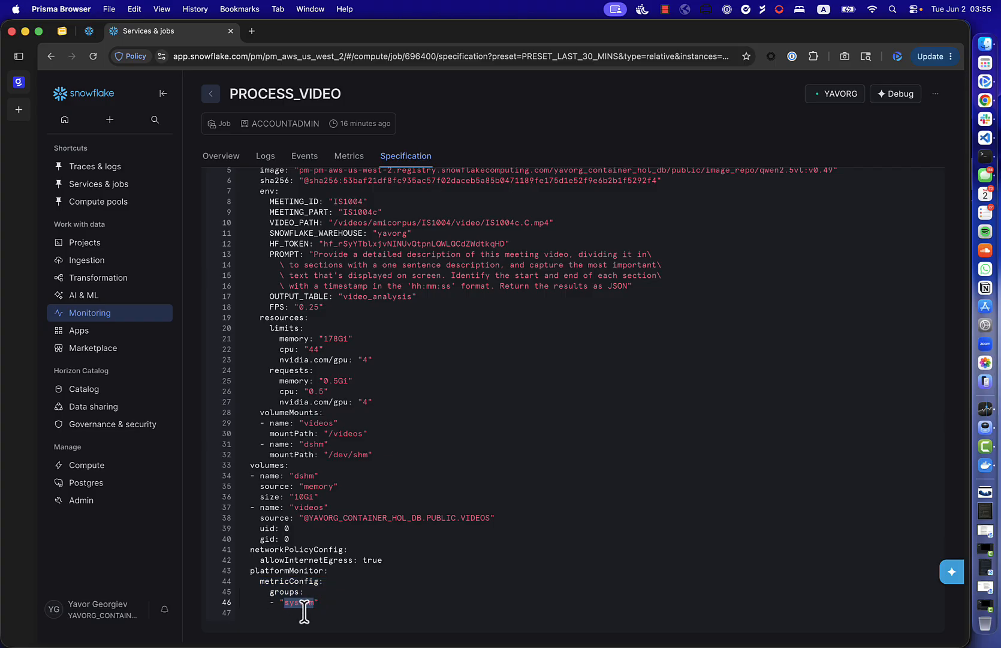
pyautogui.click(350, 158)
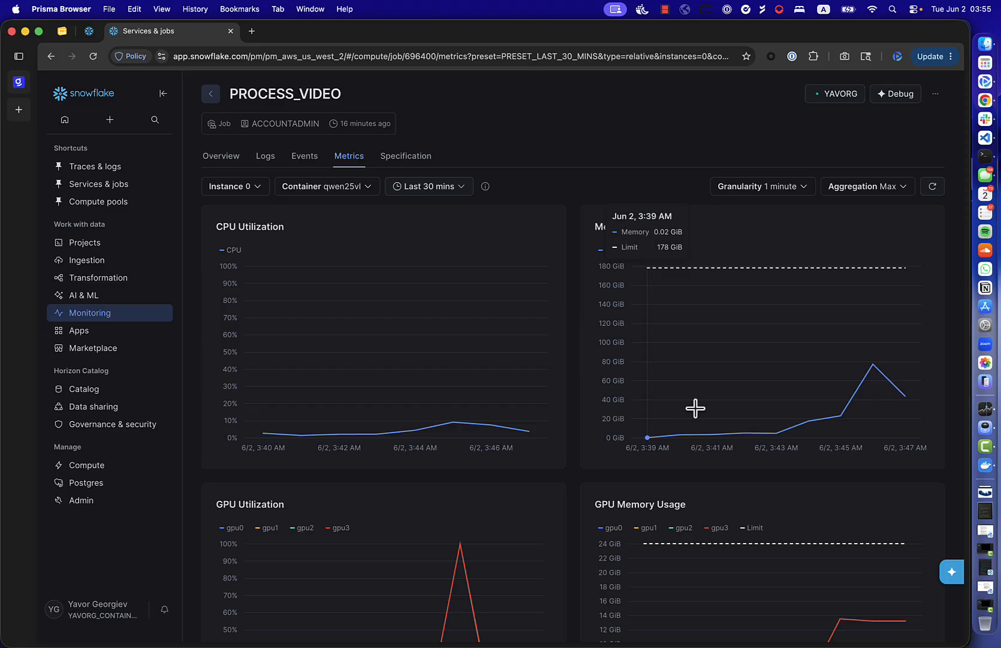
pyautogui.scroll(-3, 747, 484)
pyautogui.scroll(2, 731, 413)
pyautogui.scroll(-3, 660, 438)
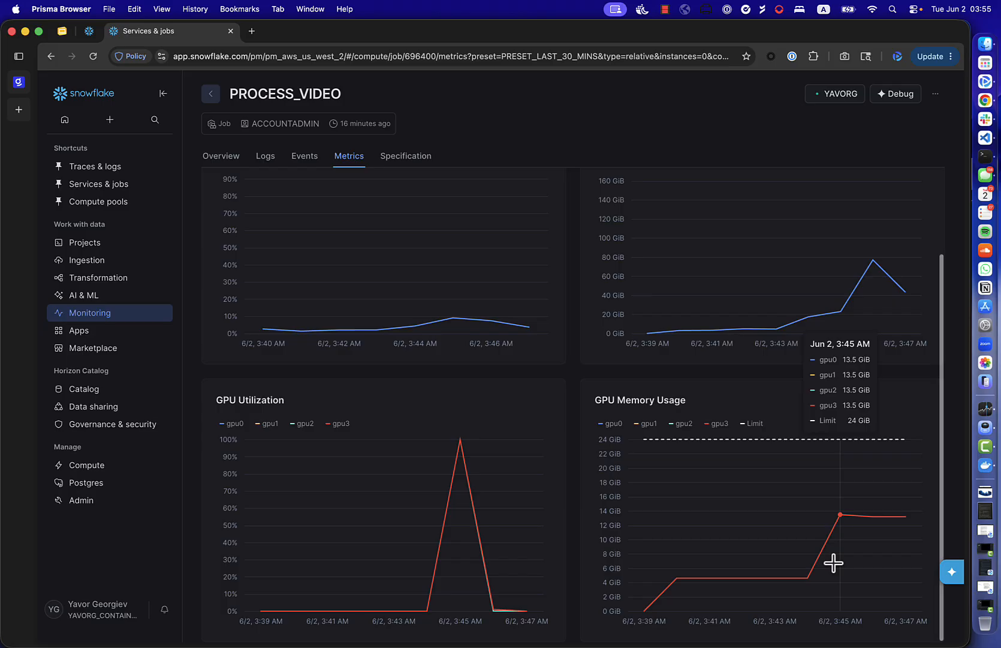
pyautogui.scroll(3, 833, 563)
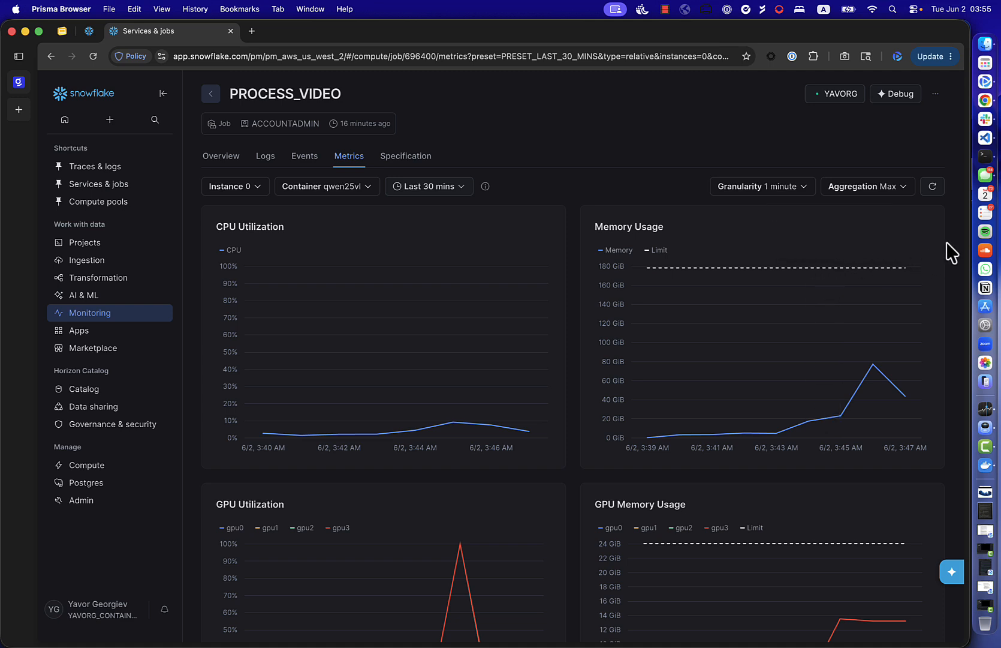
# - View the granularity and aggregation options available for the PROCESS_VIDEO job's metric charts
pyautogui.click(807, 189)
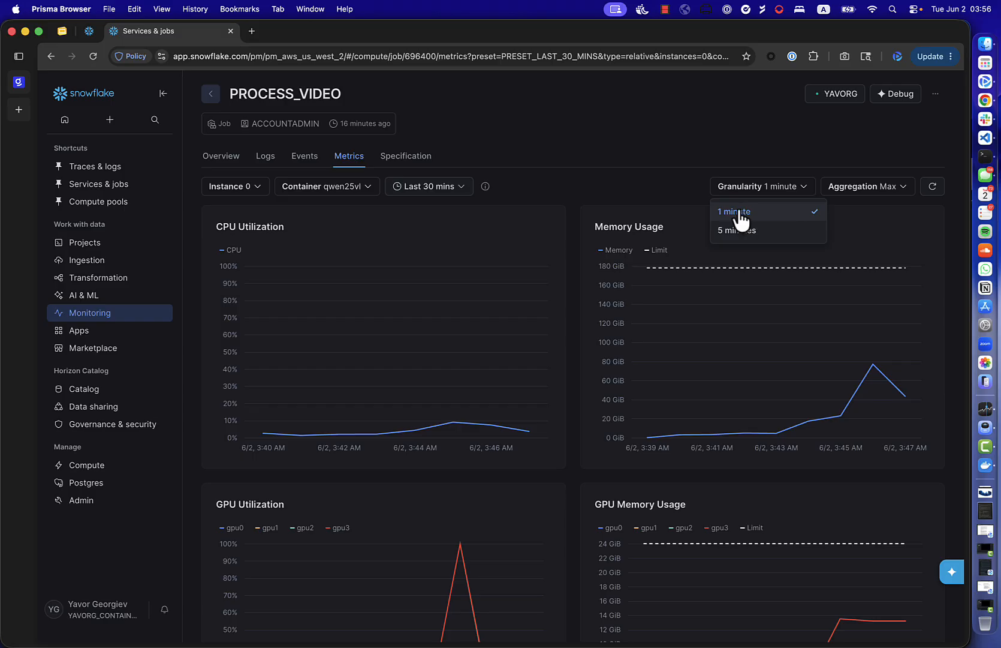
pyautogui.click(798, 168)
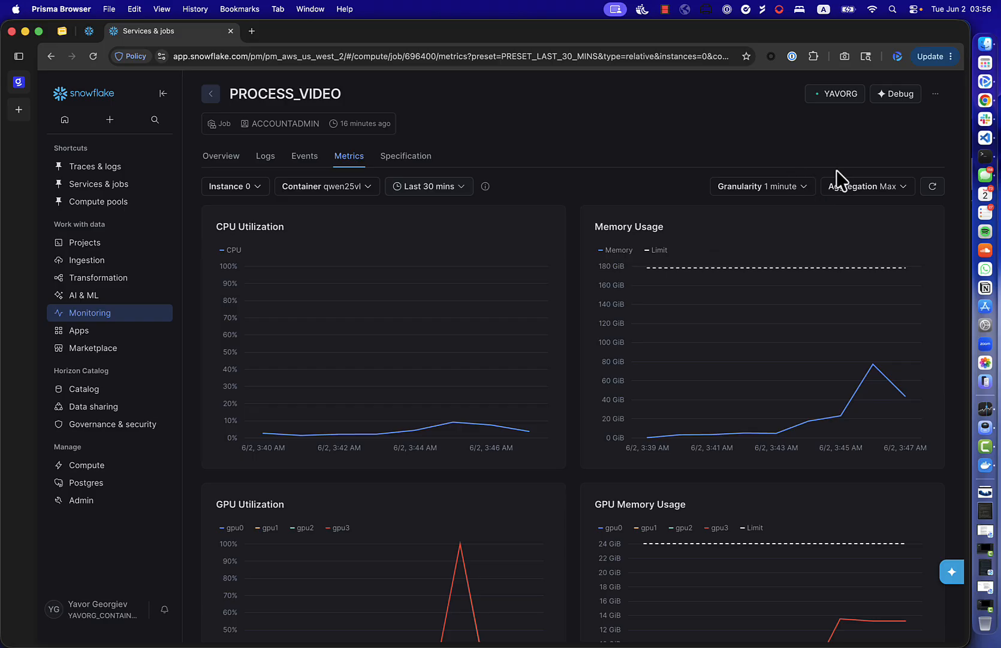
pyautogui.click(852, 187)
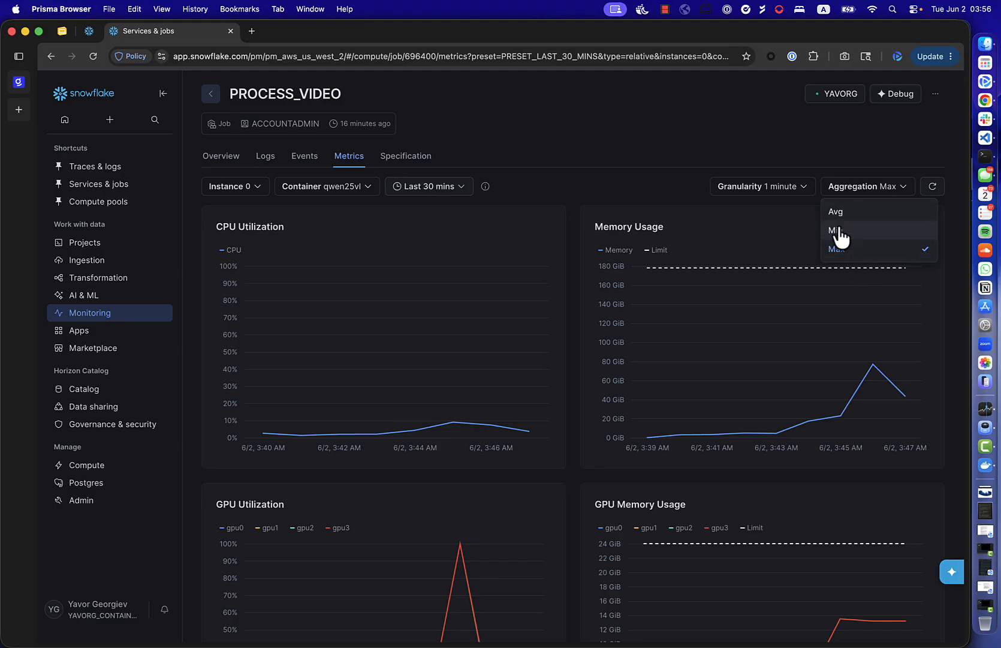
pyautogui.click(846, 157)
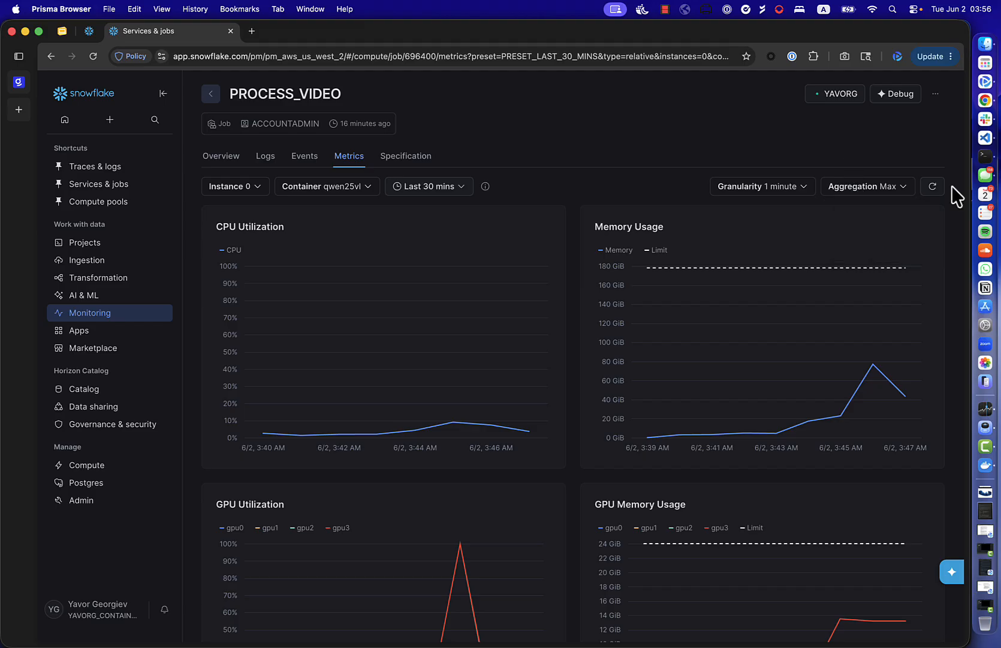